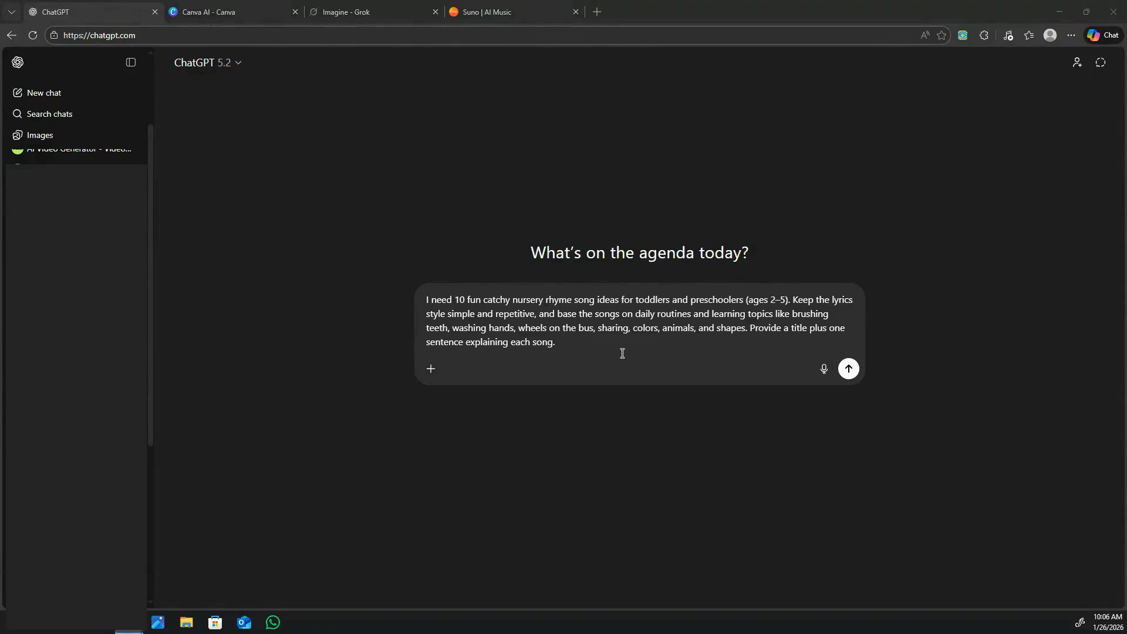
Submit the request for ten toddler nursery rhyme ideas and ask for lyrics to idea 9, "Clean Up, Pick Up, Put Away".
click(849, 368)
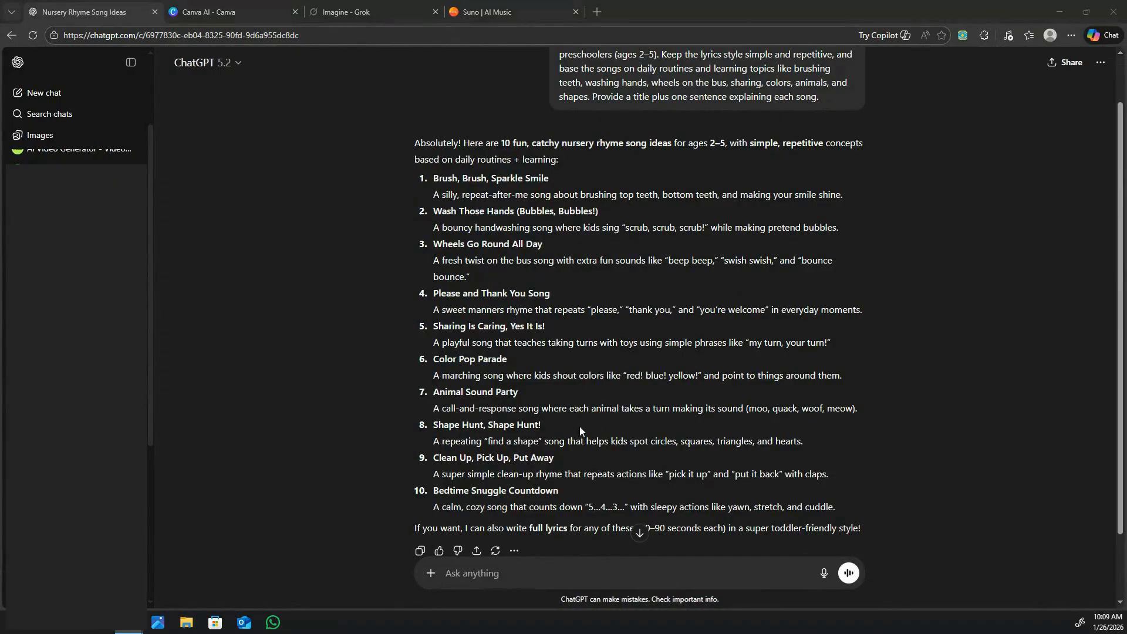
click(482, 573)
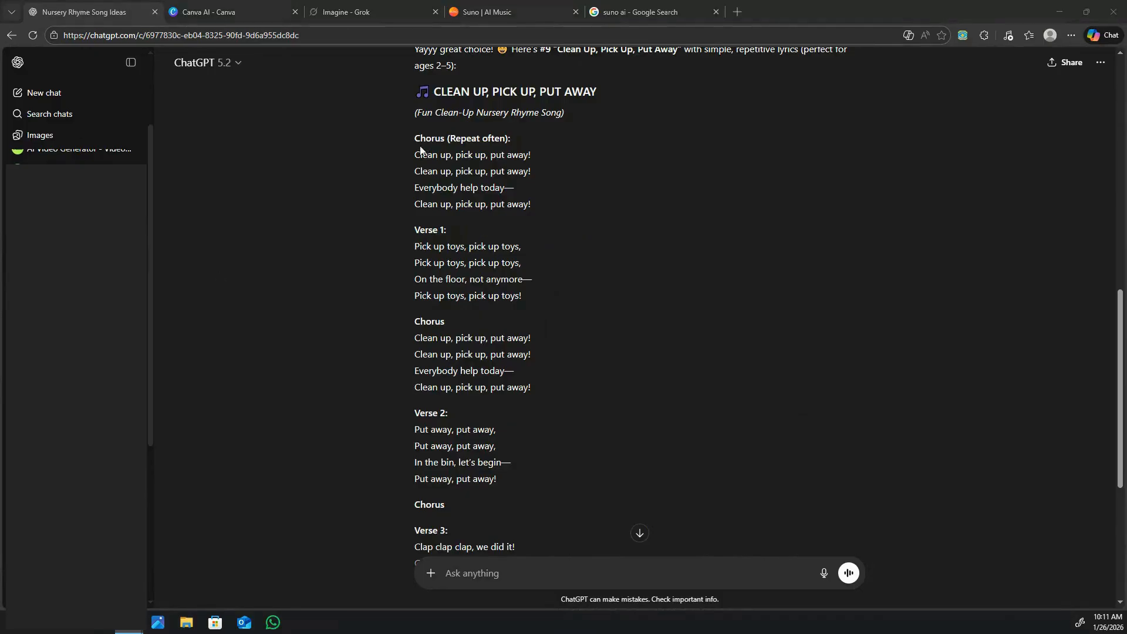
Copy the "Clean Up, Pick Up, Put Away" lyrics from the first chorus through the verses.
drag(412, 139, 633, 577)
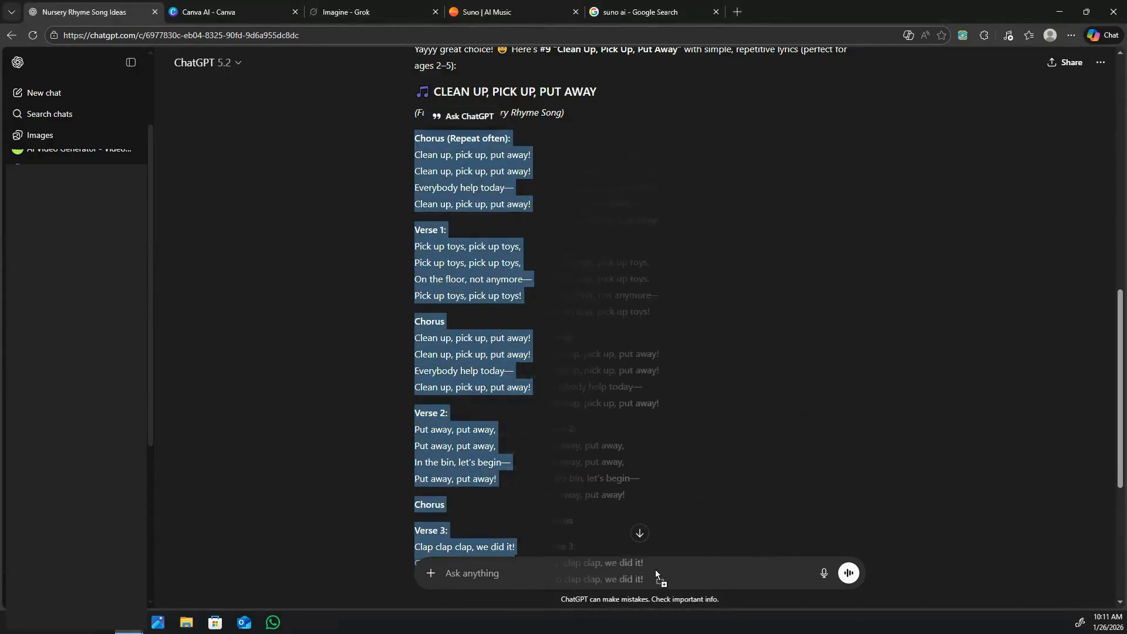
right_click(491, 461)
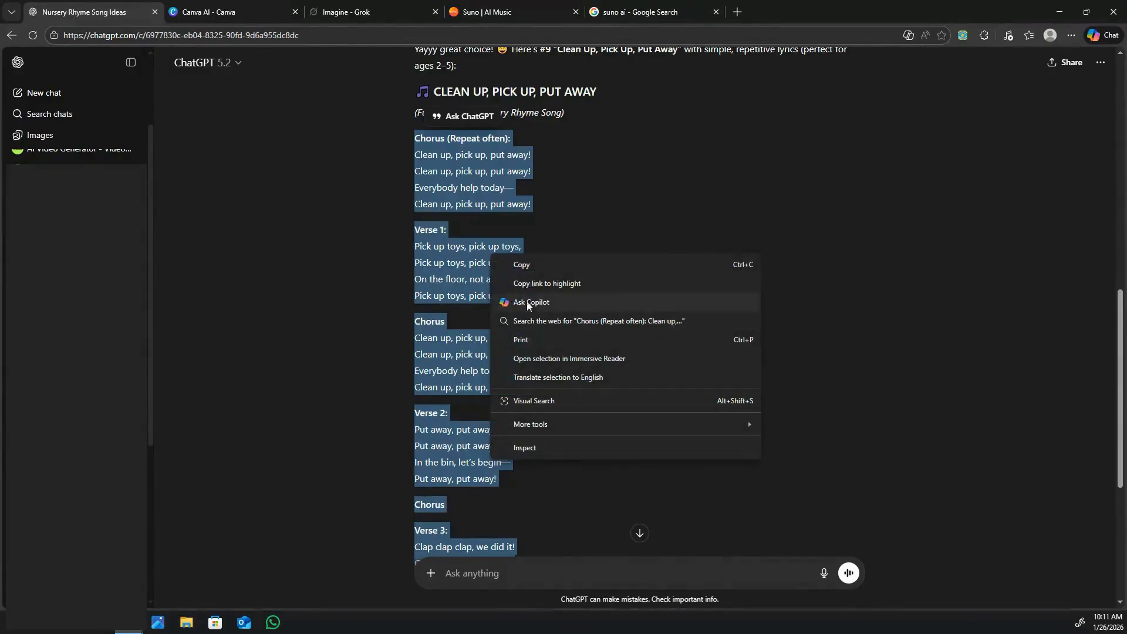
click(537, 262)
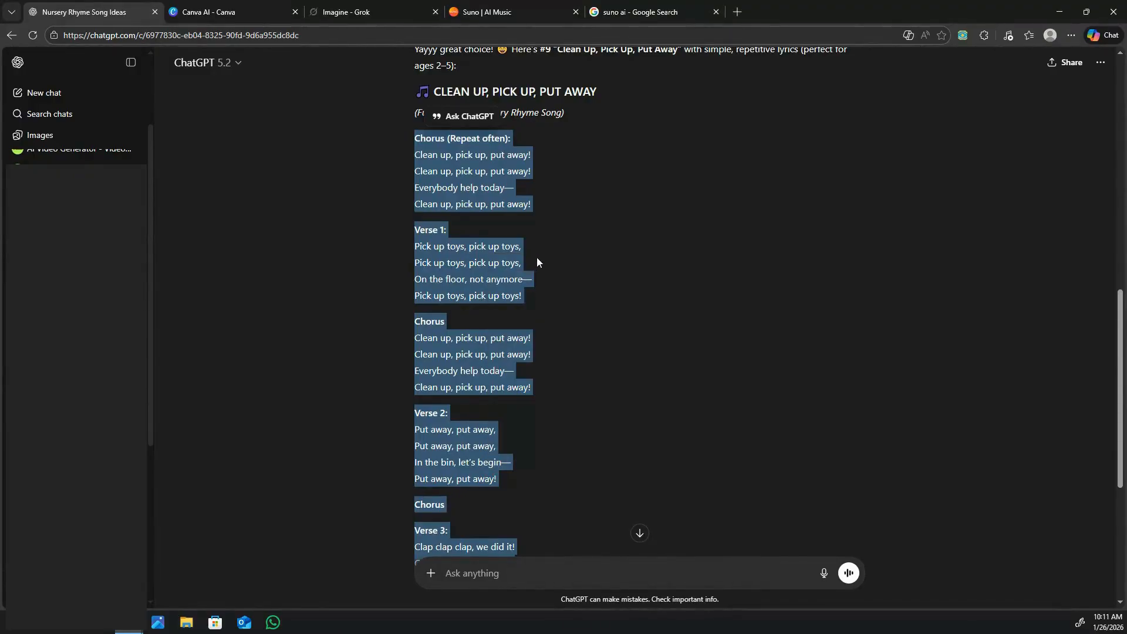
Open the Suno website from the Google search results and go to its song creation page.
click(636, 11)
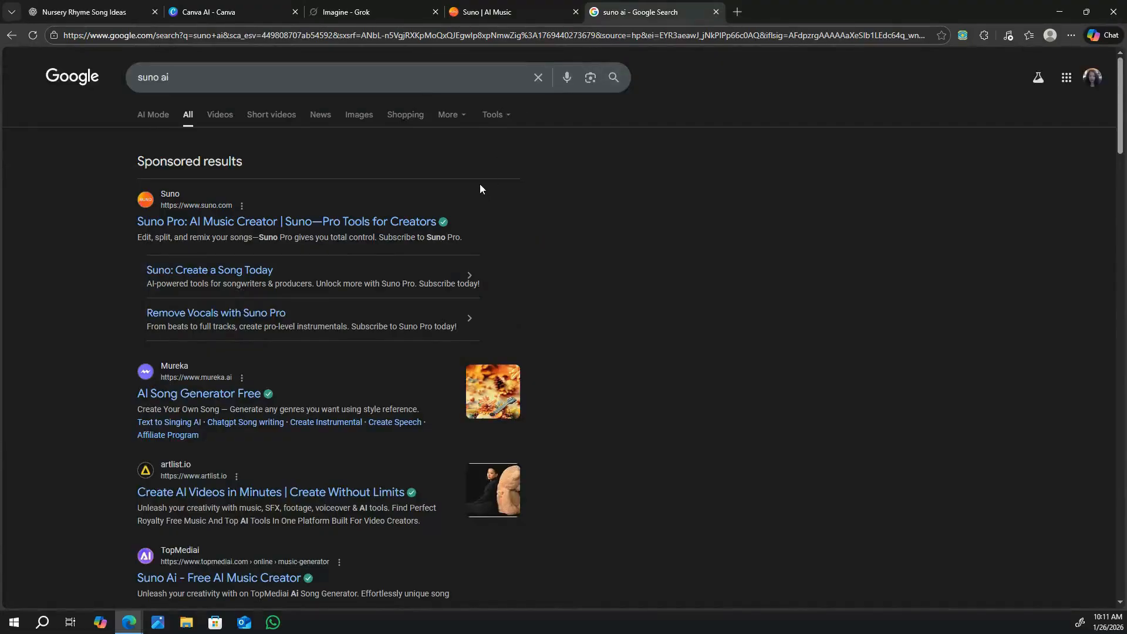
click(211, 229)
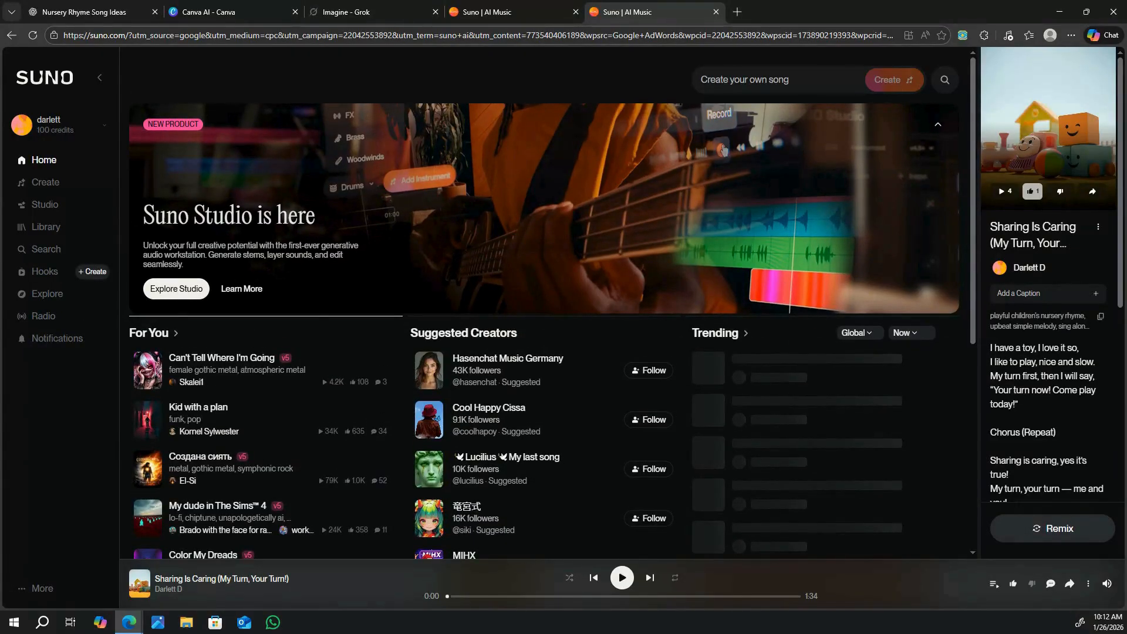
click(64, 183)
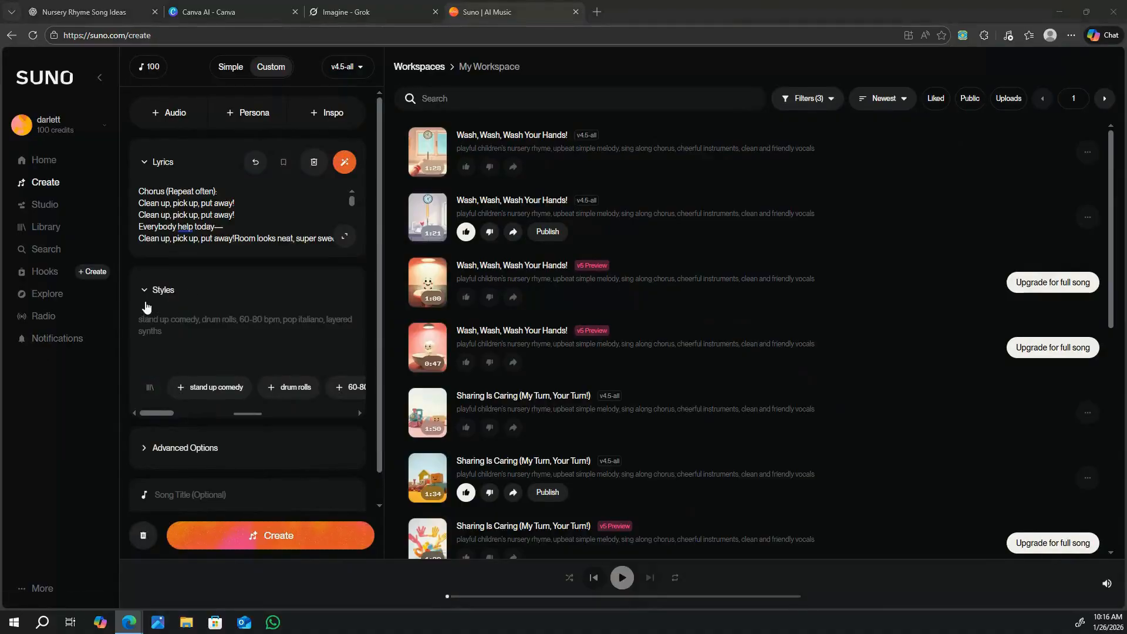
Describe the song style as "Playful children's nursery rhyme, fun, friendly vocals, upbeat, simply melody sing a long, cheerful instruments".
click(155, 320)
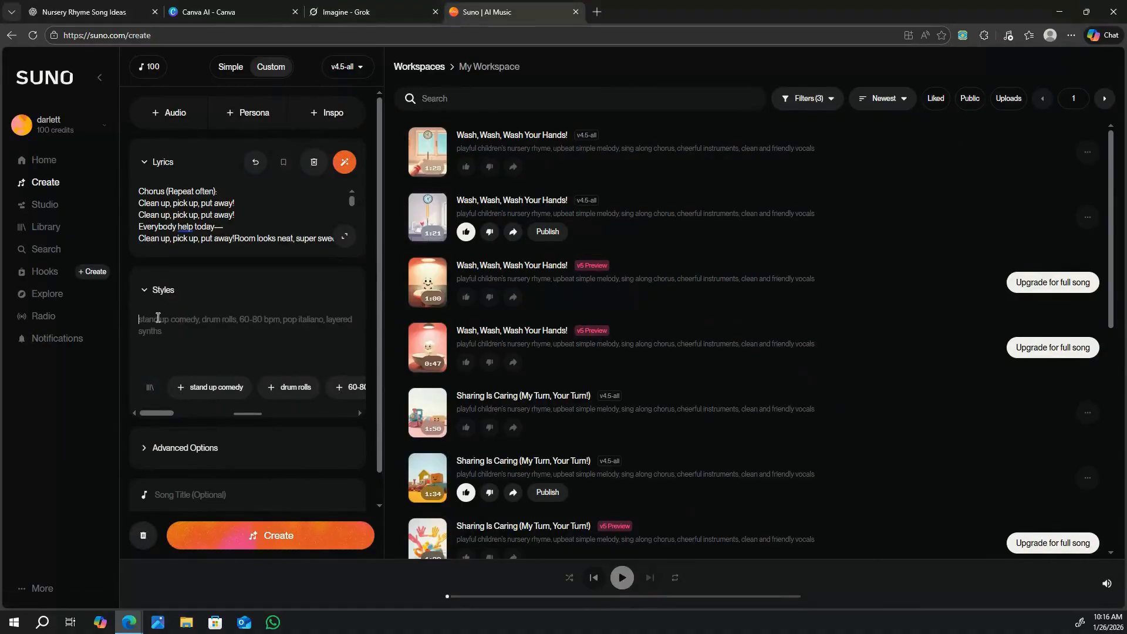
text(Playful LChioldlre)
key(ctrl+BackSpace)
text(ch)
key(BackSpace)
text(children)
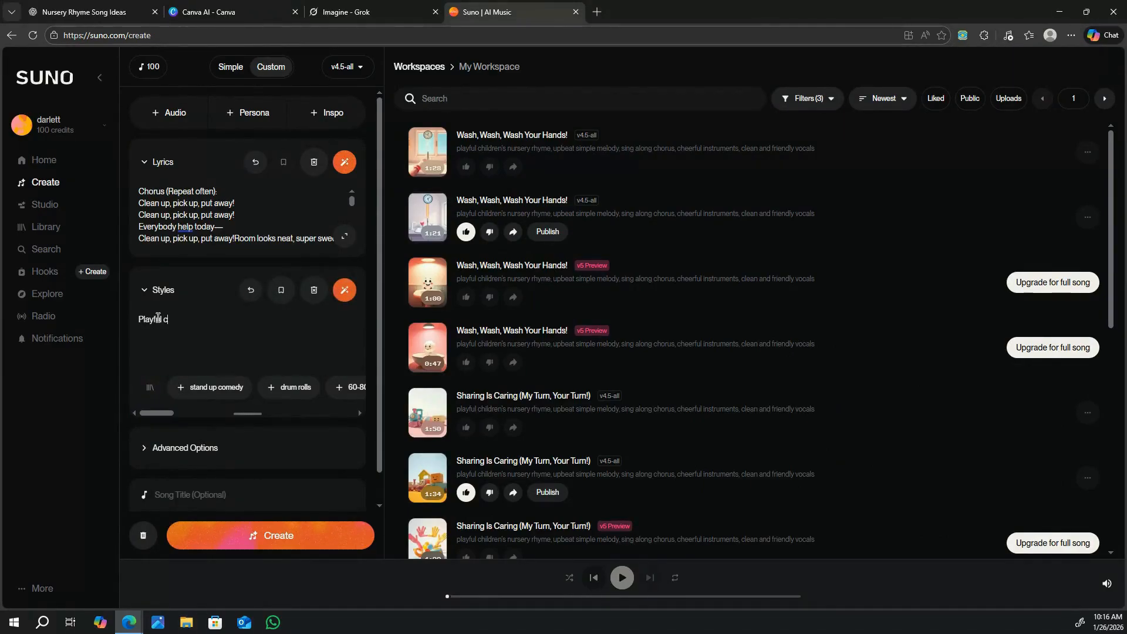
text('s nursury rhyme)
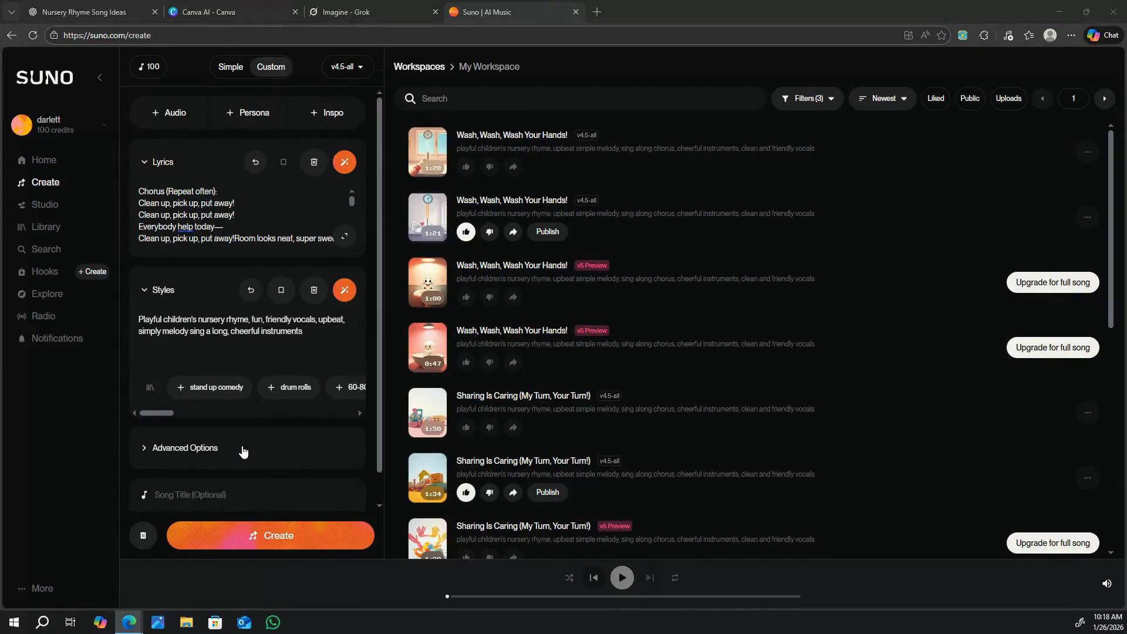
Set the vocal gender to Female in the song's advanced options.
click(178, 450)
scroll(246, 449, down, 1)
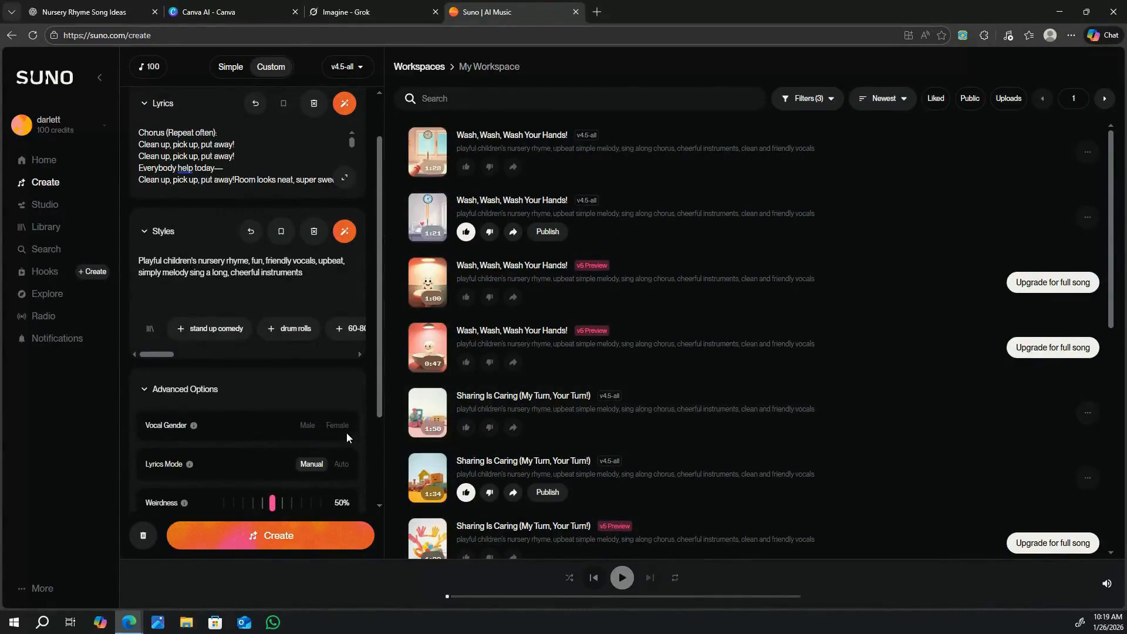
click(343, 432)
scroll(316, 435, down, 2)
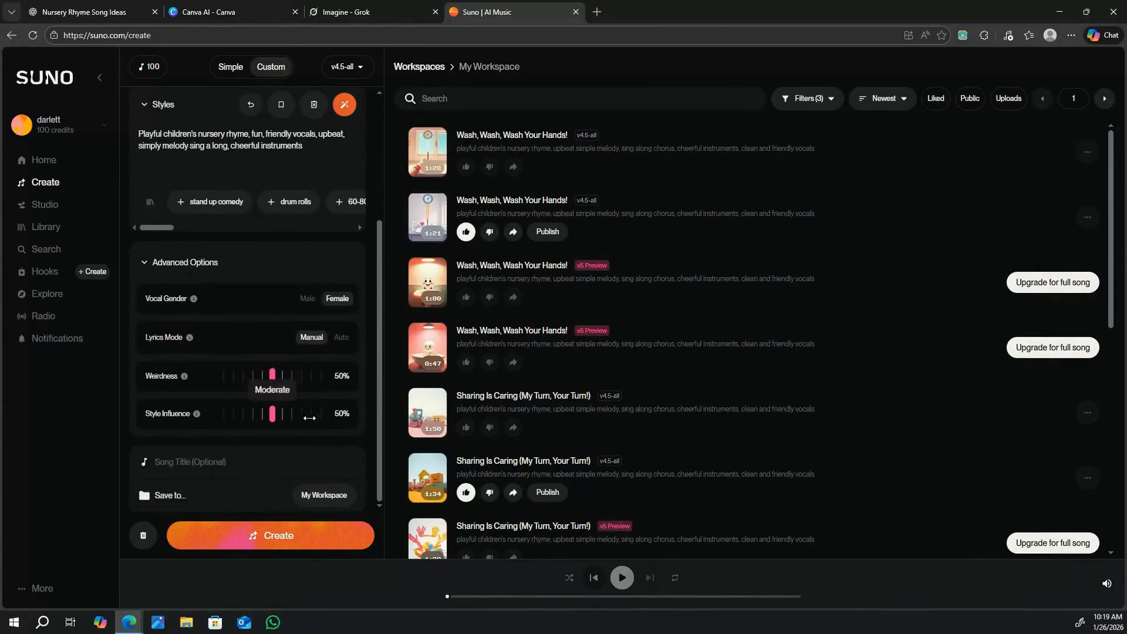
Paste "CLEAN UP, PICK UP, PUT AWAY" as the song title and generate the song.
click(195, 462)
right_click(194, 462)
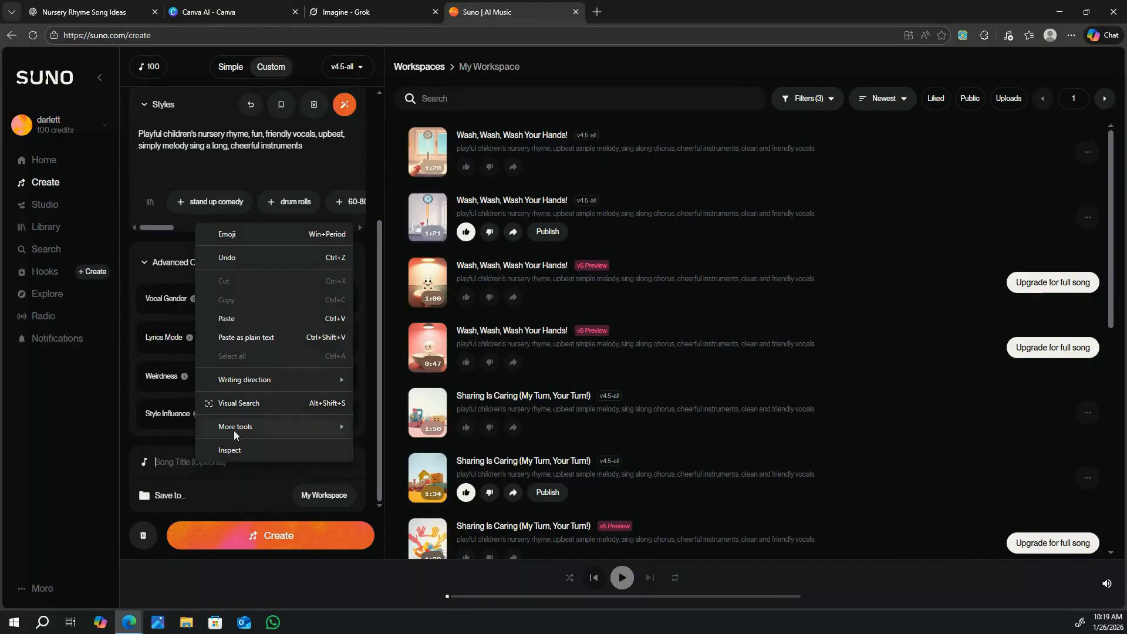
click(246, 318)
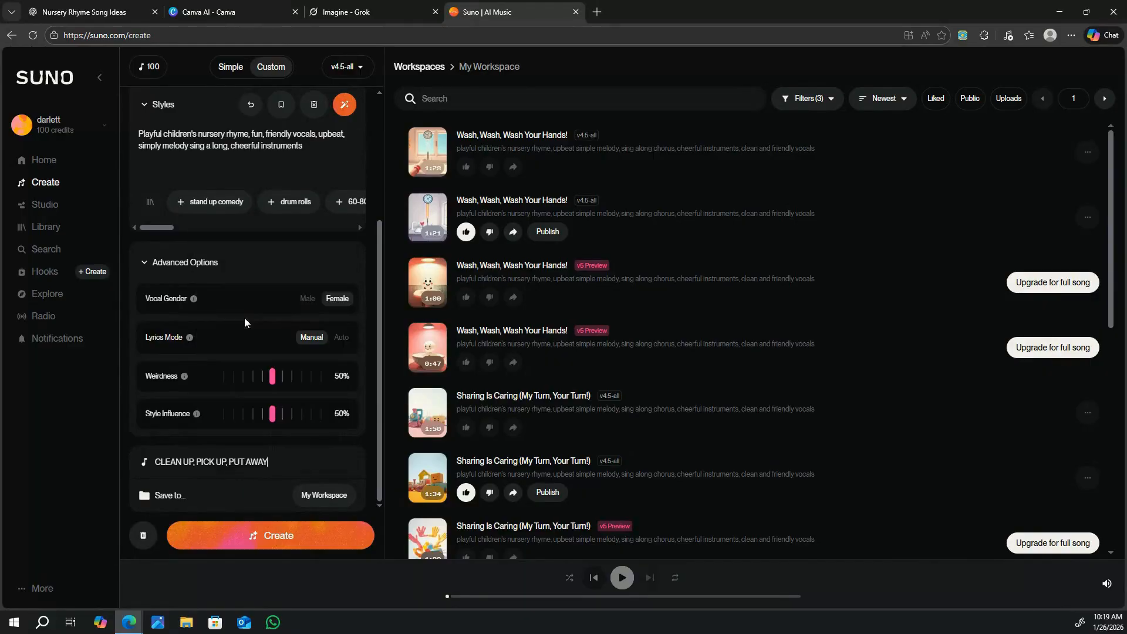
click(270, 536)
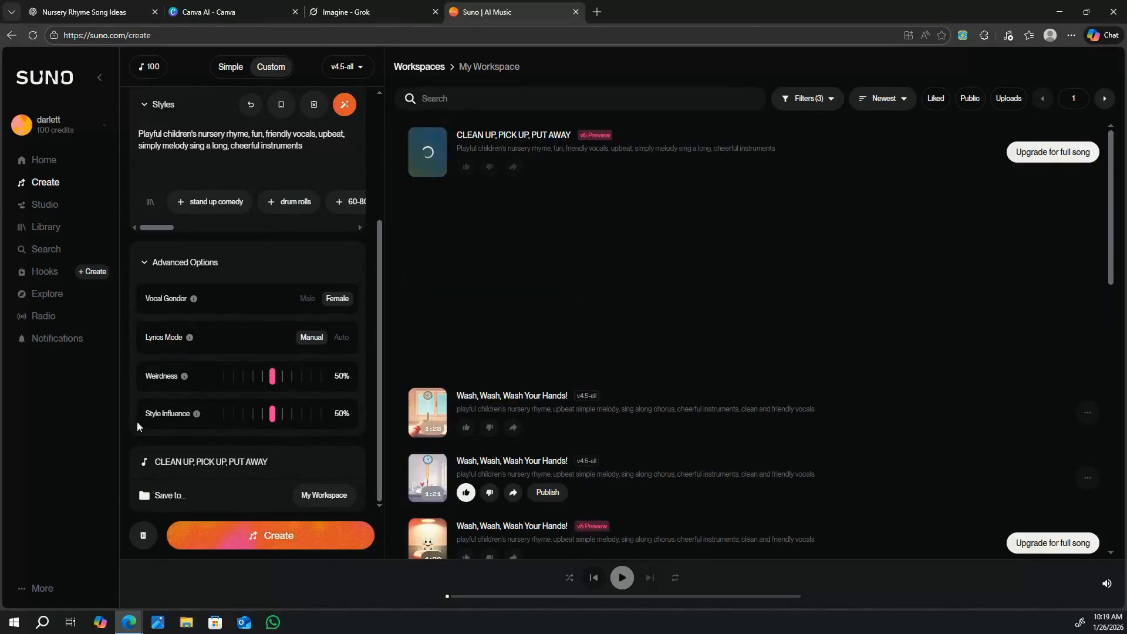
mouse_move(186, 380)
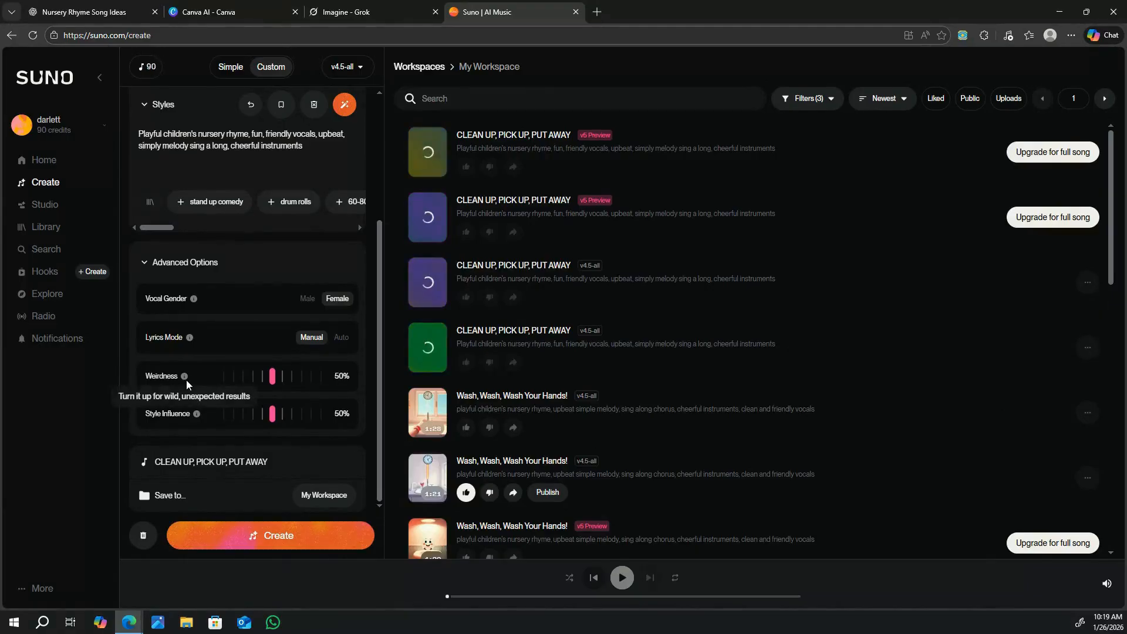
Close the song details and download the 1:17 v4.5-all version as MP3 audio without upgrading for commercial rights.
mouse_move(1019, 358)
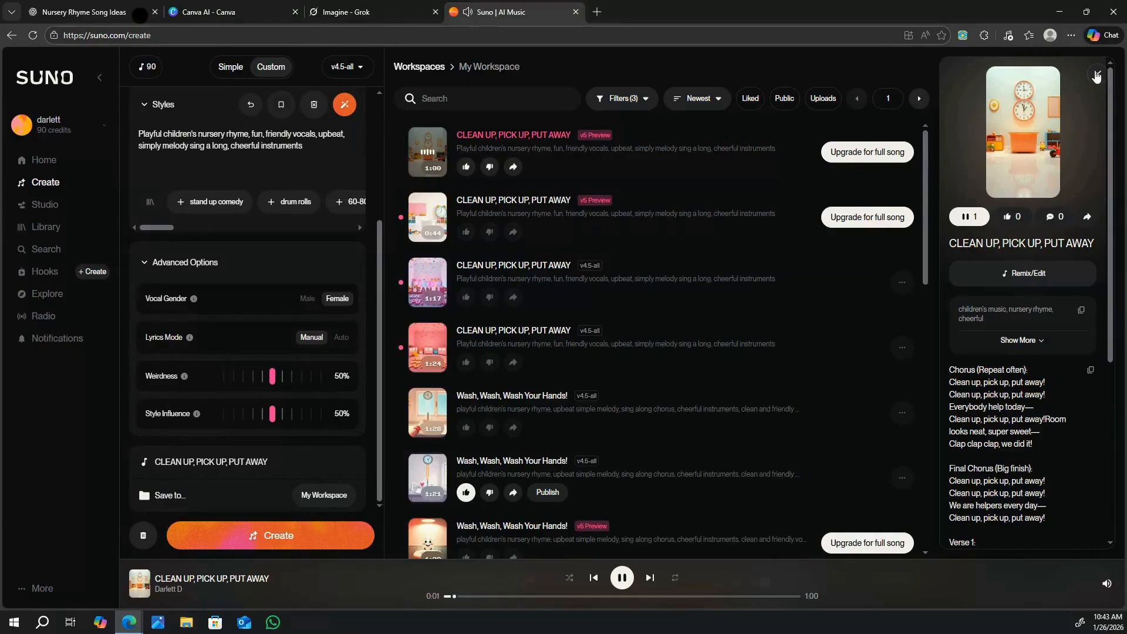
click(1096, 75)
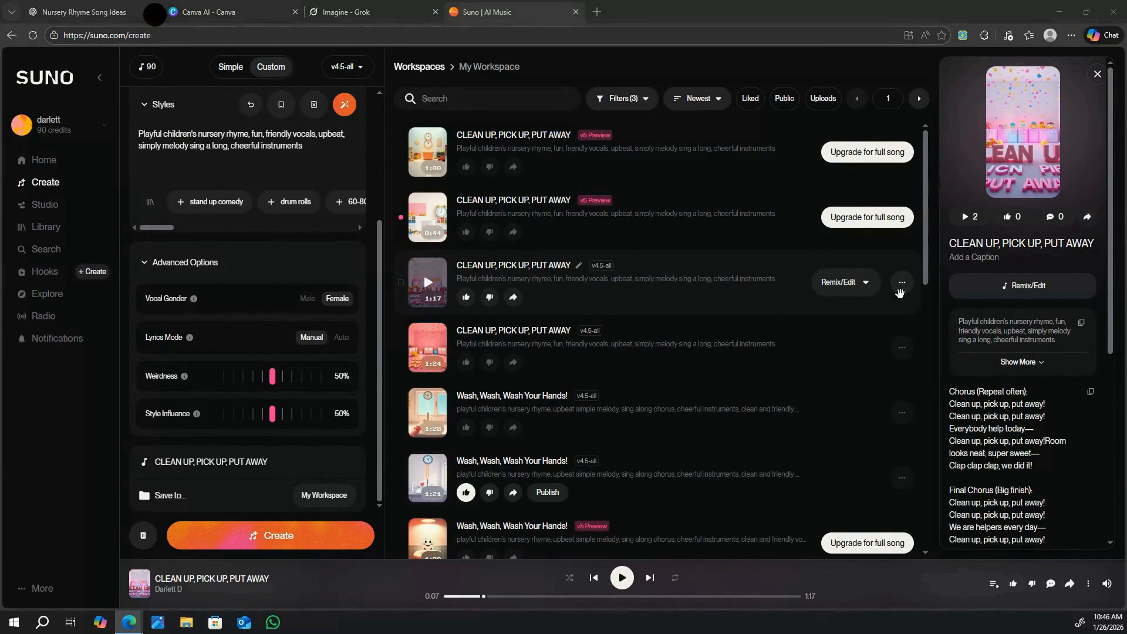
click(902, 285)
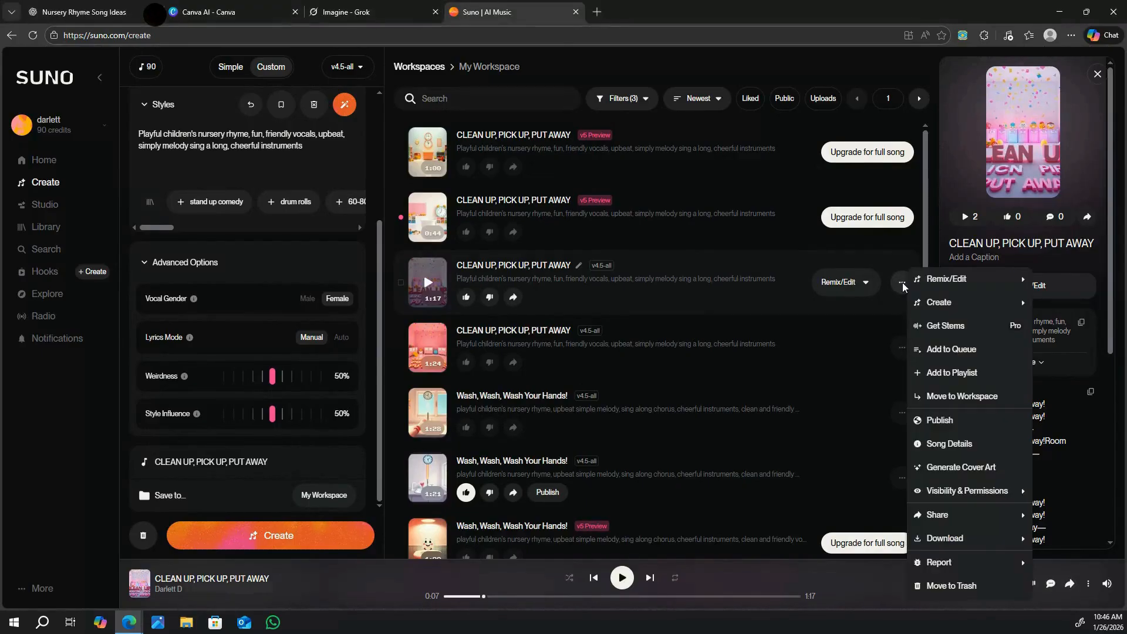
mouse_move(946, 544)
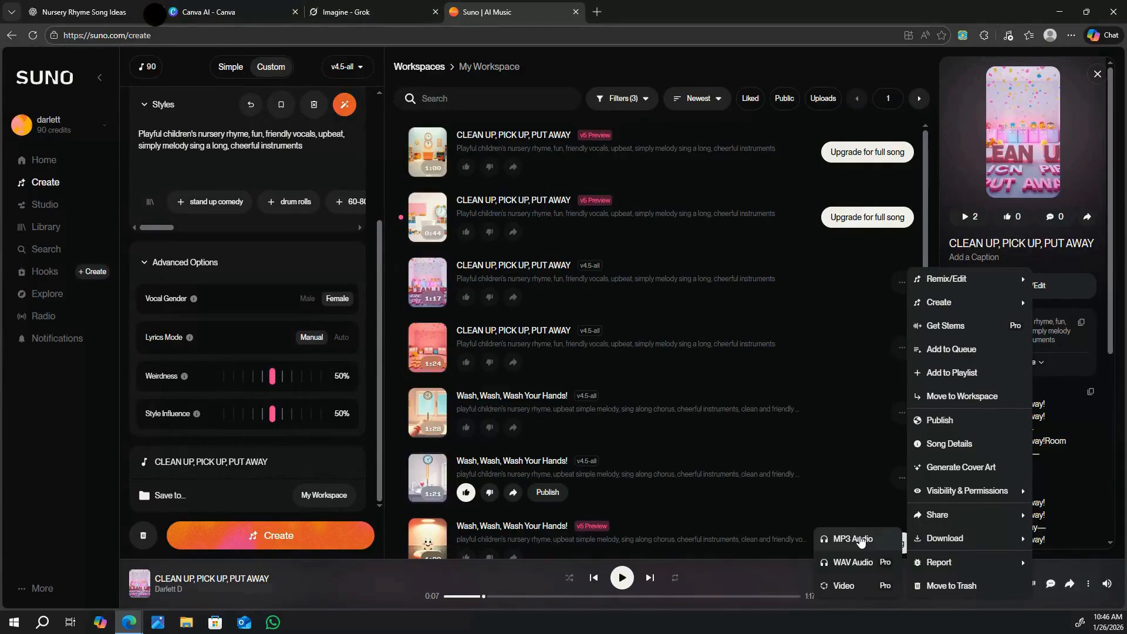
click(855, 538)
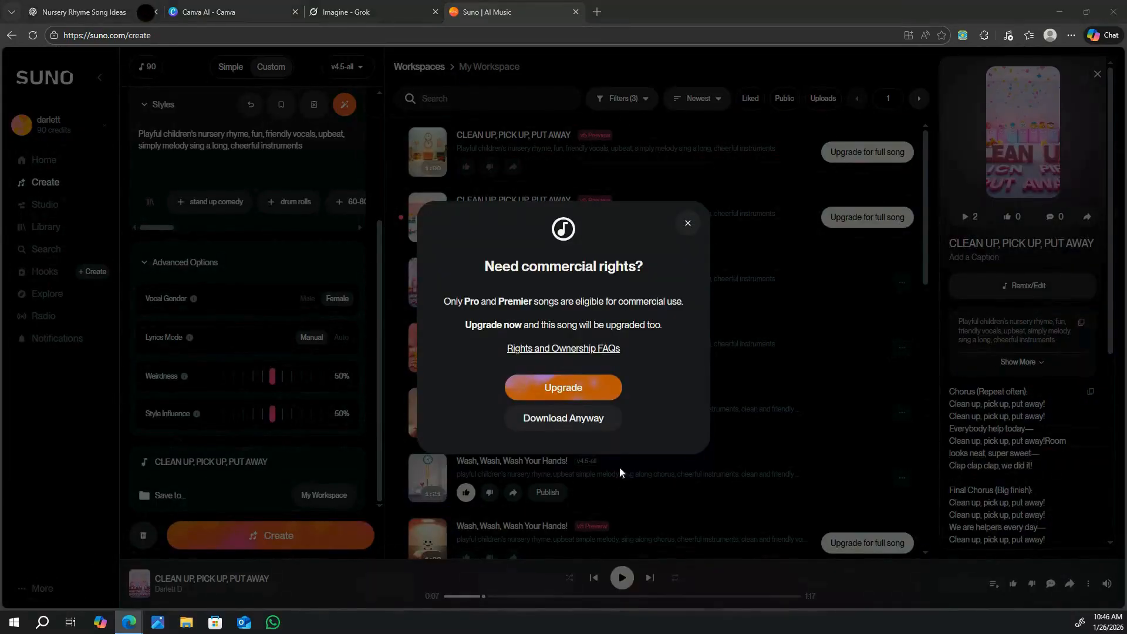
click(585, 421)
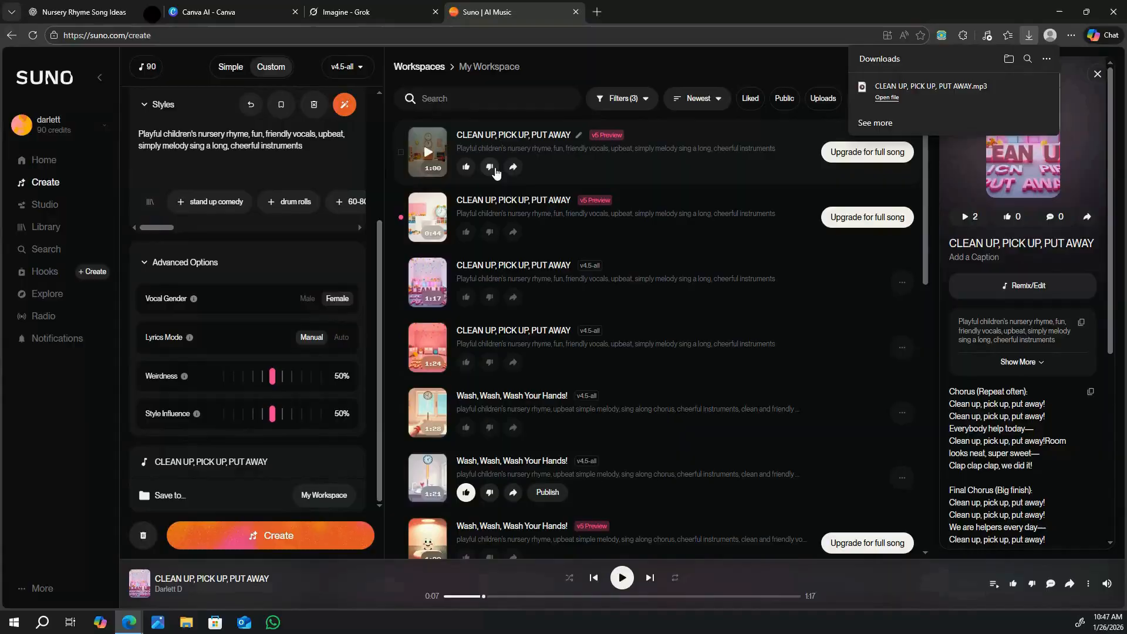
Return to ChatGPT and request detailed 16:9 image prompts for the rhyme with consistent cute 3D kids and no text, logos or watermark.
click(154, 15)
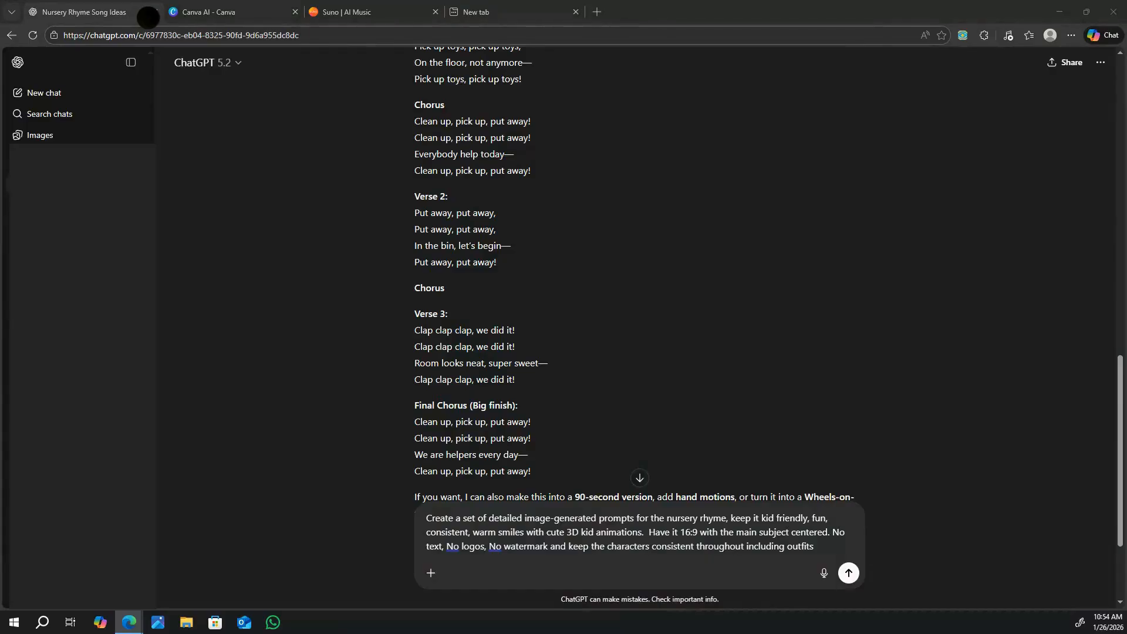
click(848, 573)
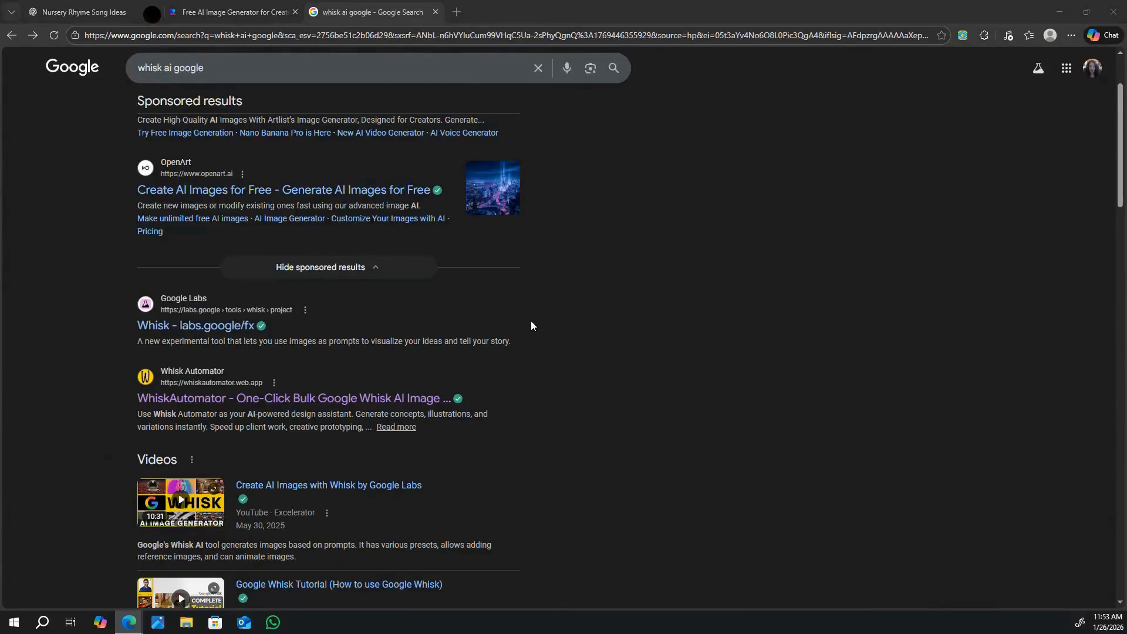
Open the WhiskAutomator website from the search results and try to get its browser extension.
click(243, 404)
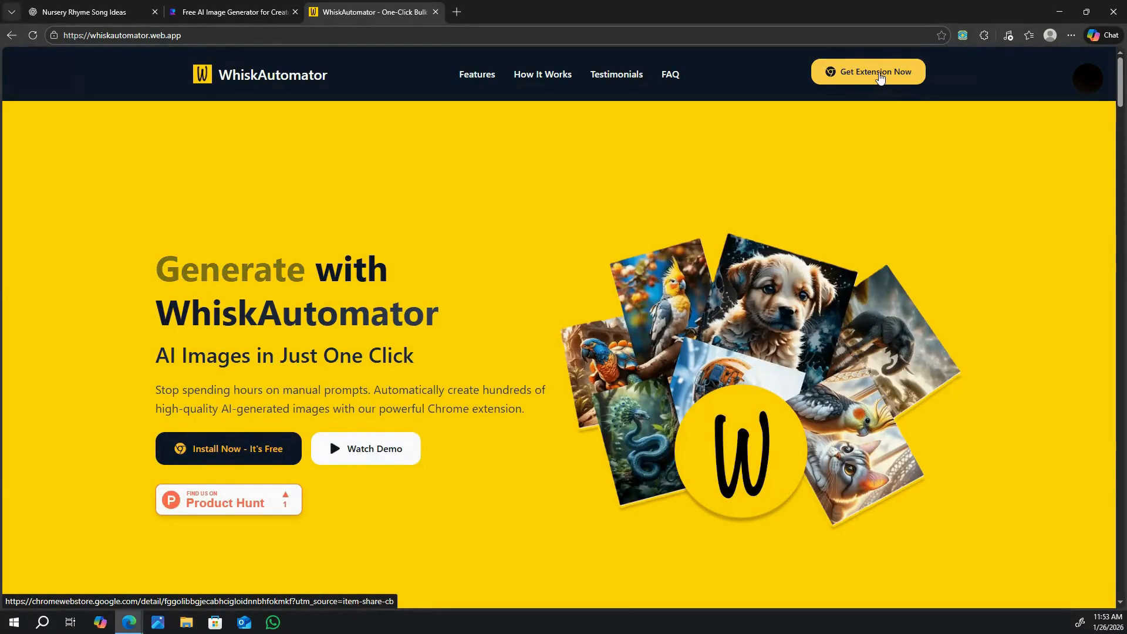
drag(880, 78, 864, 75)
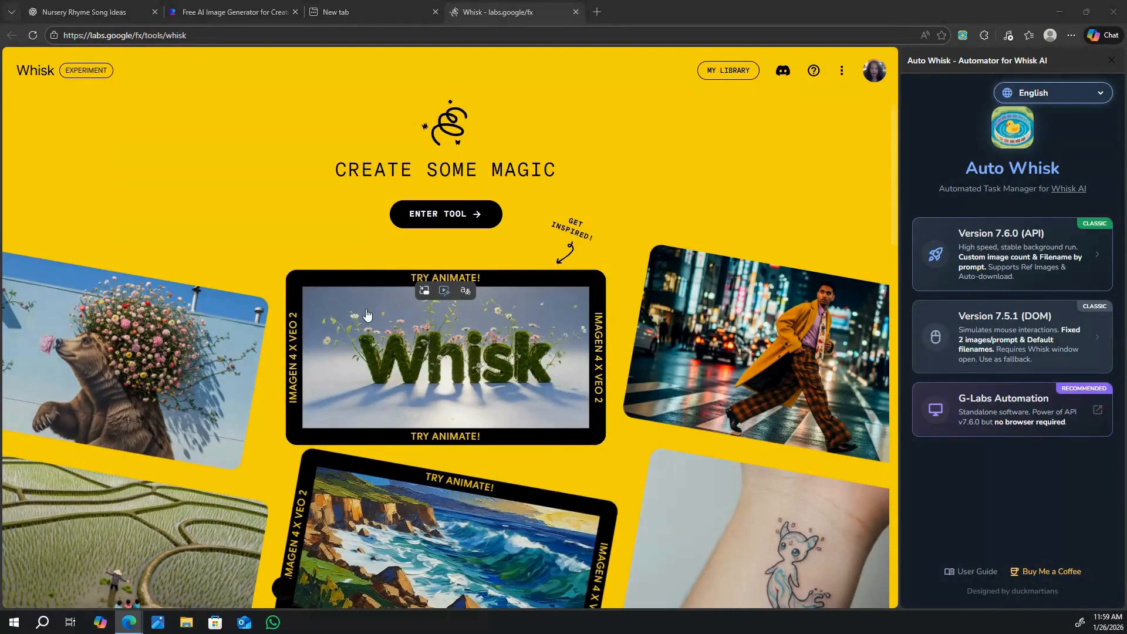
click(454, 211)
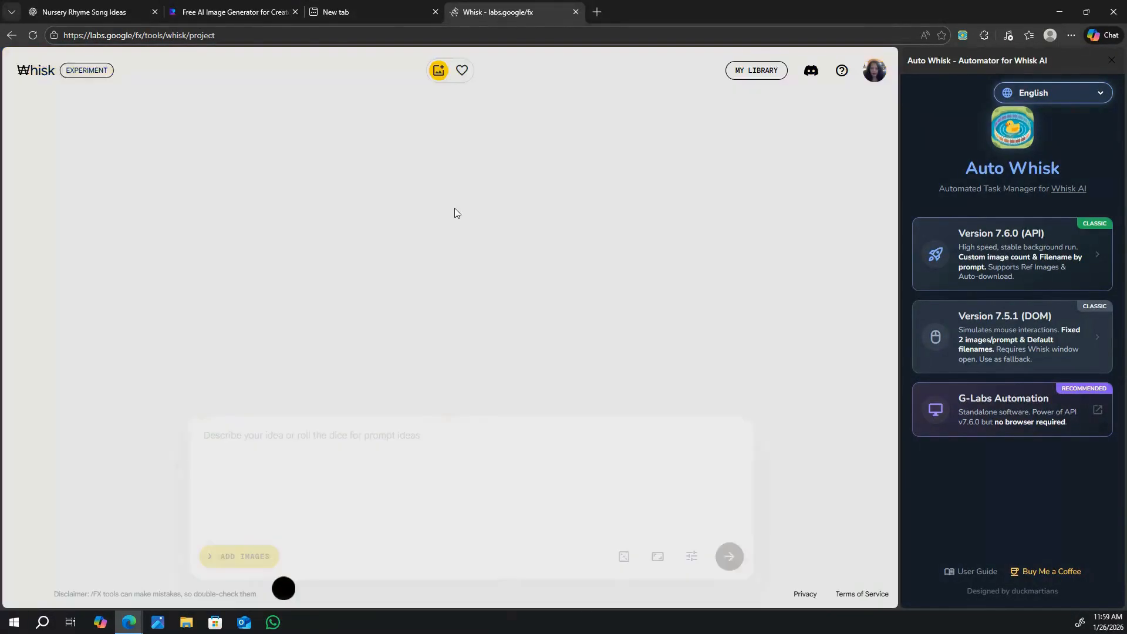
Paste the 3D playroom scene prompt with Kid 1 clapping to start the clean-up song into Whisk and generate images.
right_click(272, 455)
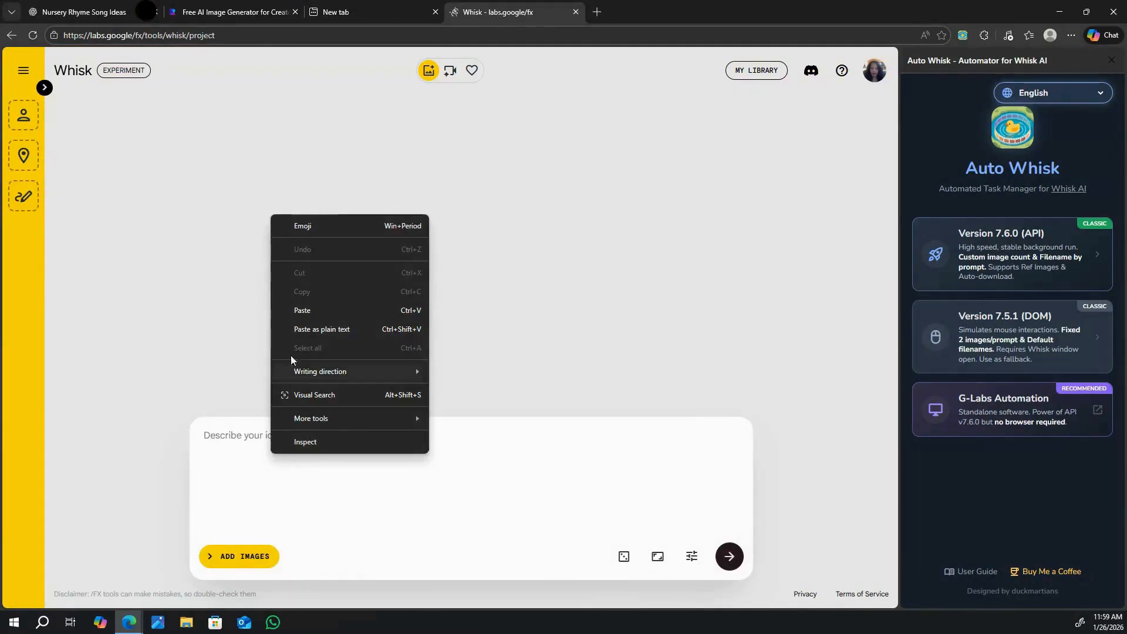
click(306, 311)
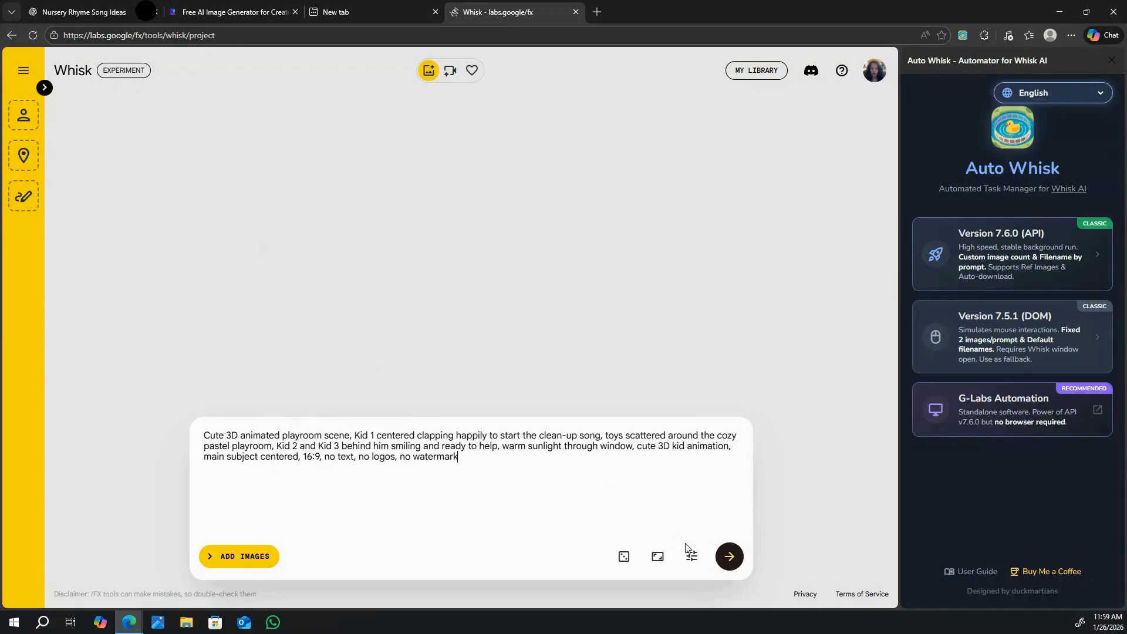
click(728, 557)
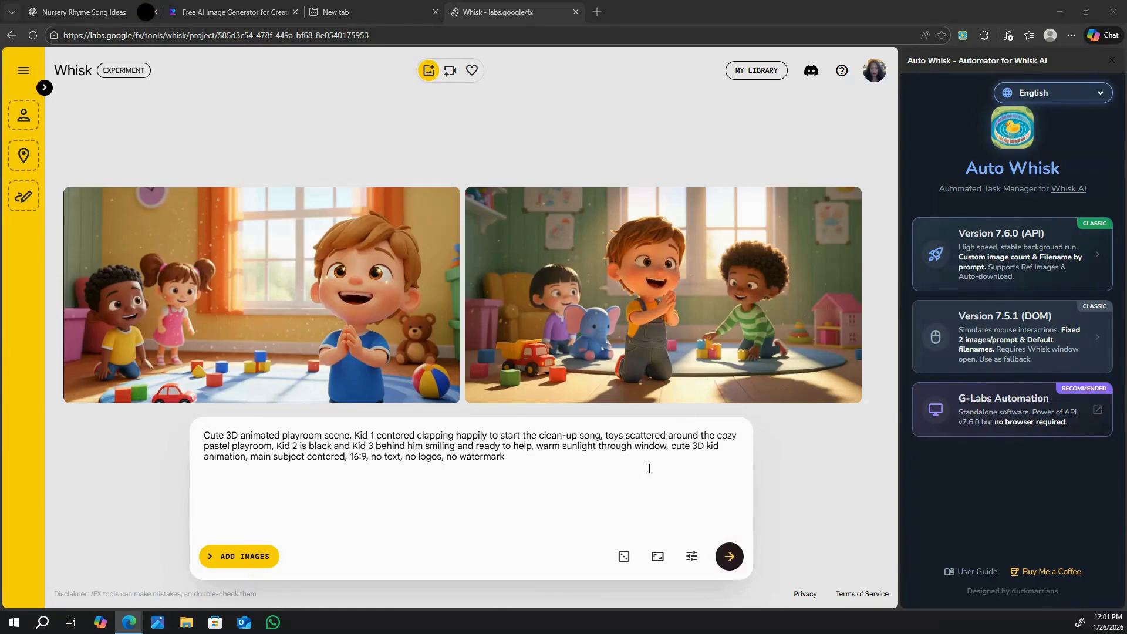
Download the second generated playroom image, with the clapping boy in overalls.
mouse_move(785, 384)
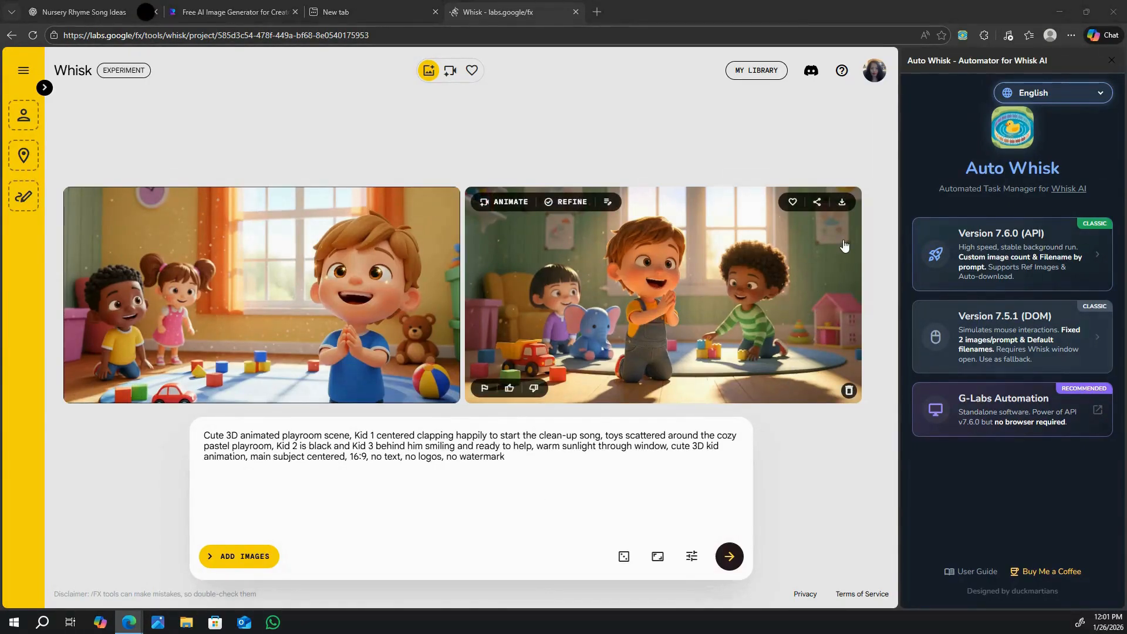
click(848, 202)
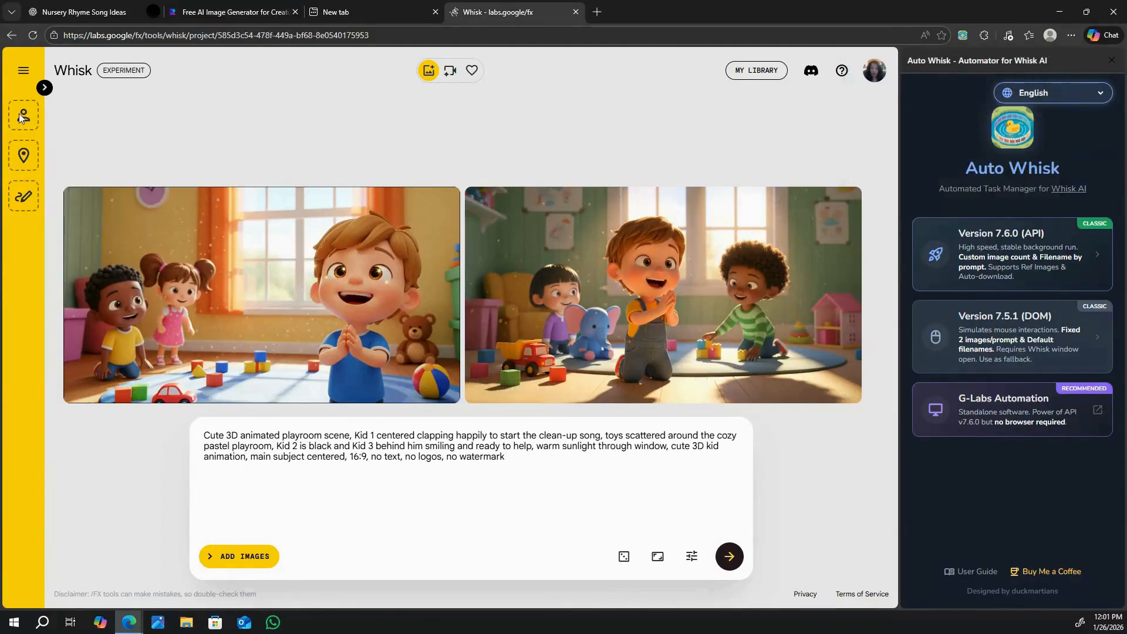
Upload the newest downloaded Whisk playroom image, with the clapping boy in overalls, as the subject reference.
click(43, 87)
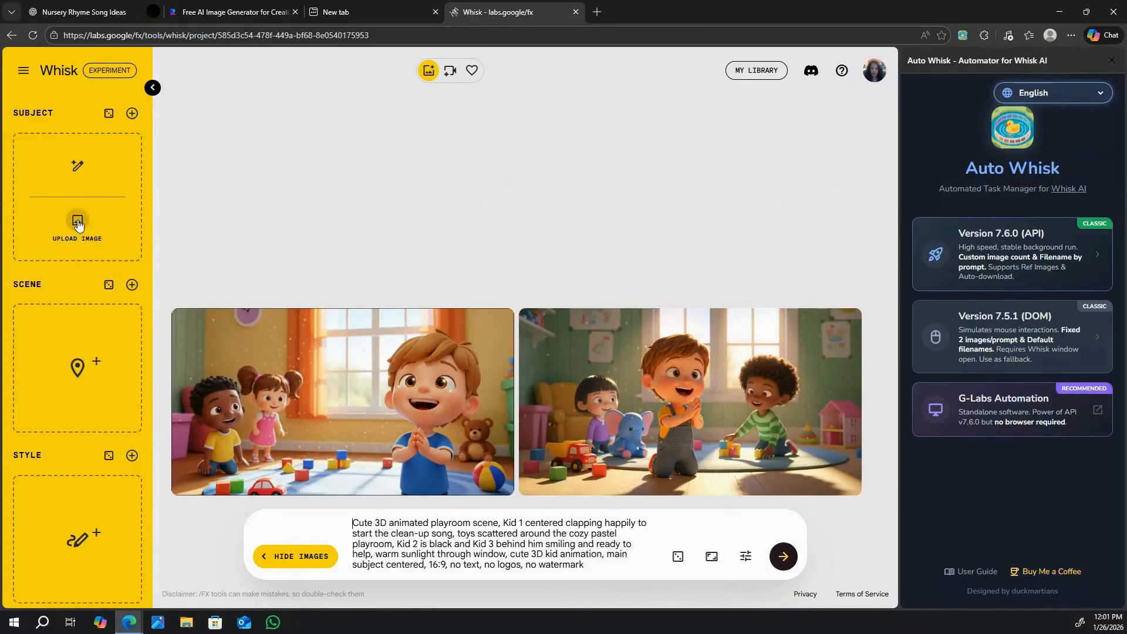
click(77, 221)
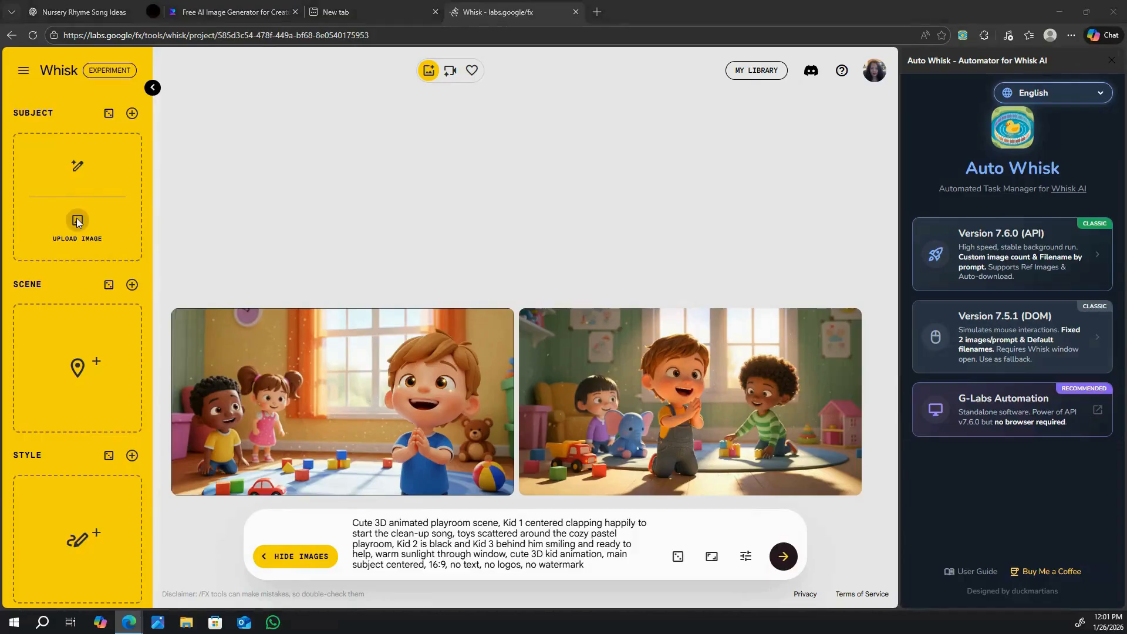
click(195, 96)
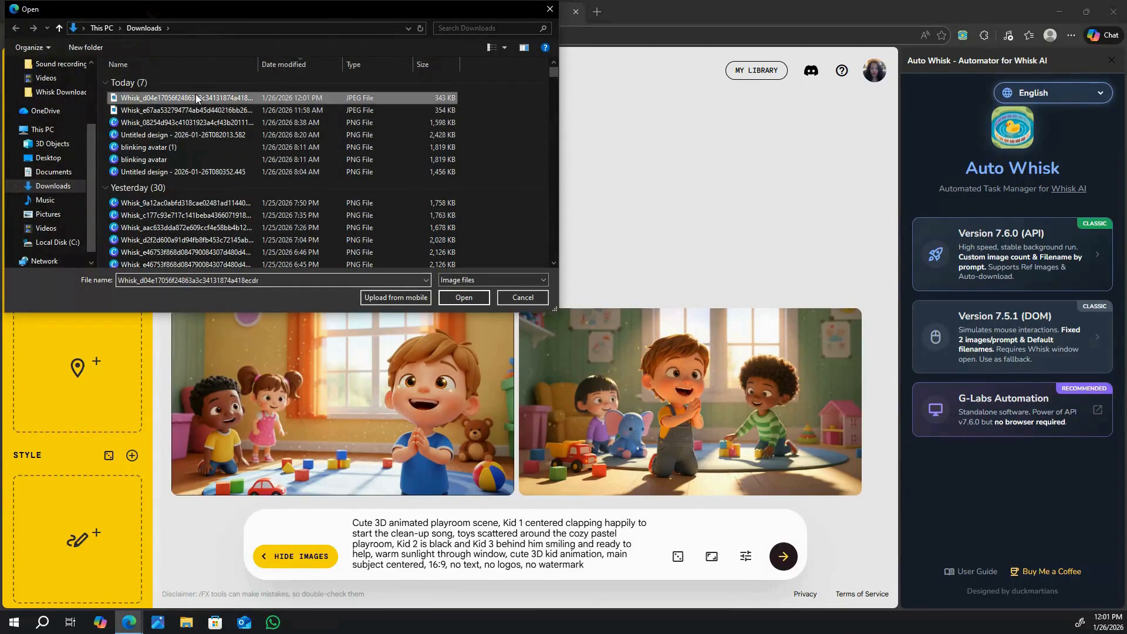
click(463, 298)
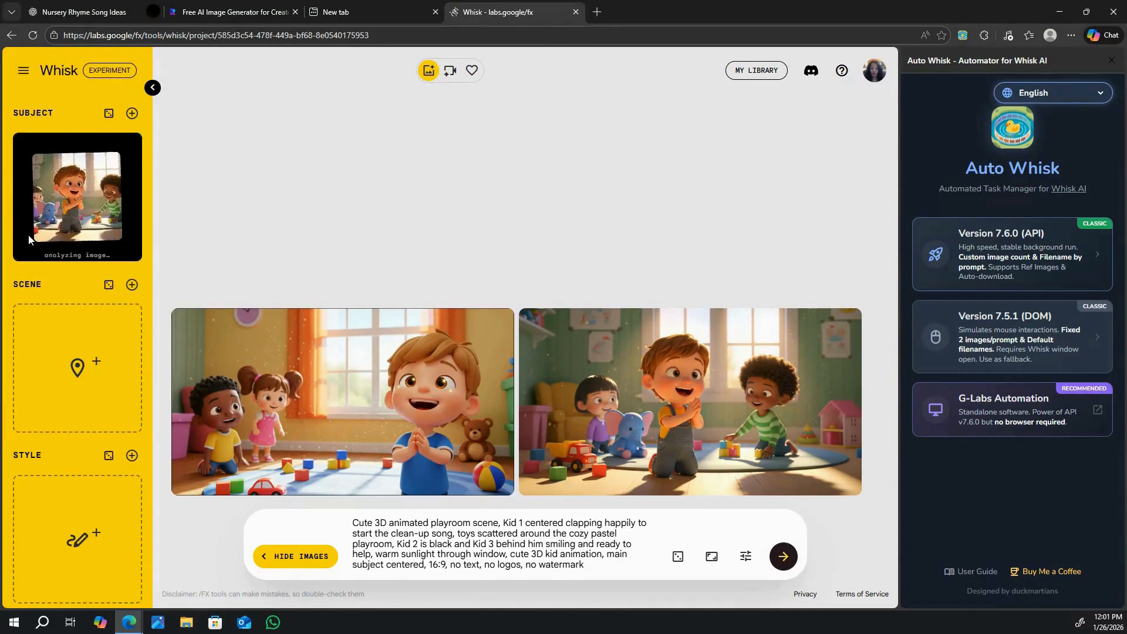
Clear the old prompt and refine the clapping-boy playroom image with ChatGPT's second prompt, Kid 1 kneeling and picking up colorful toys.
drag(354, 520, 601, 593)
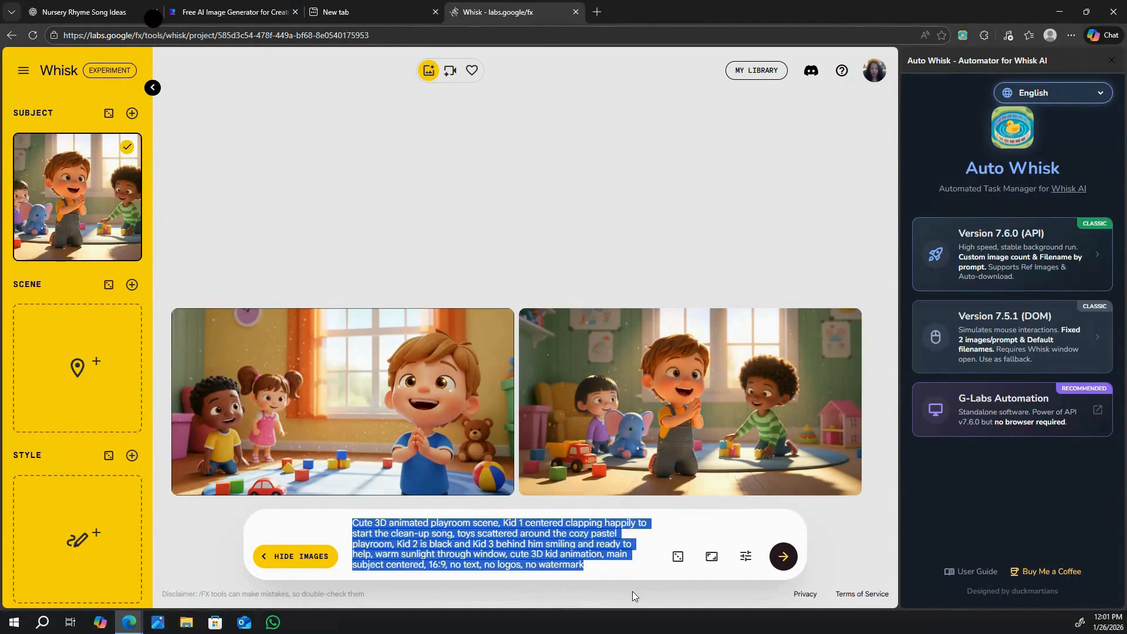
key(BackSpace)
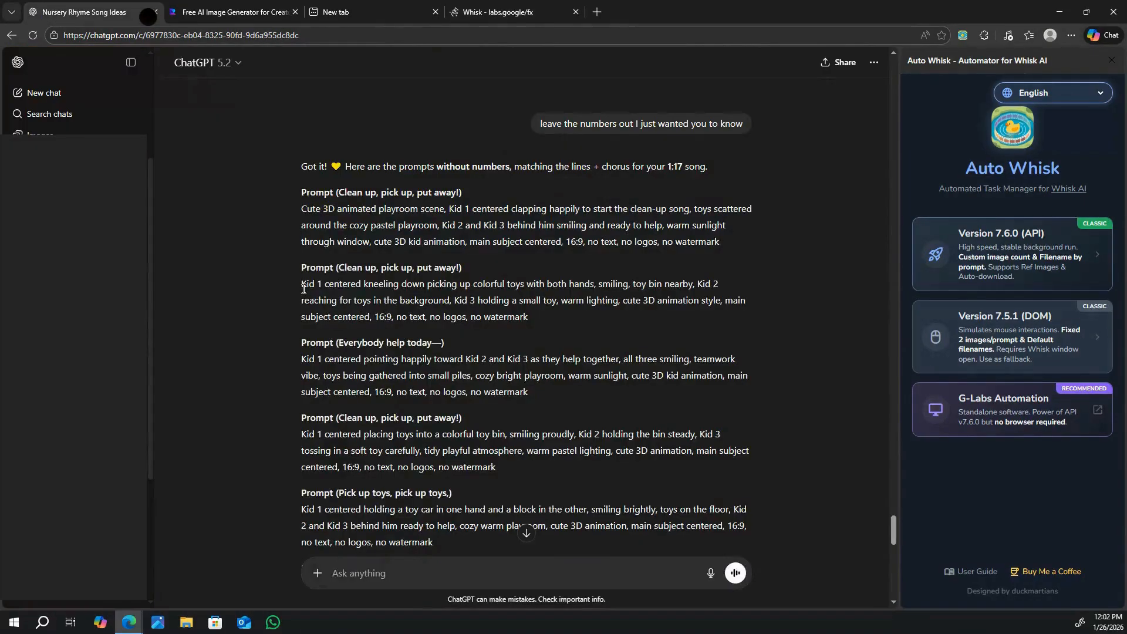
drag(301, 284, 554, 321)
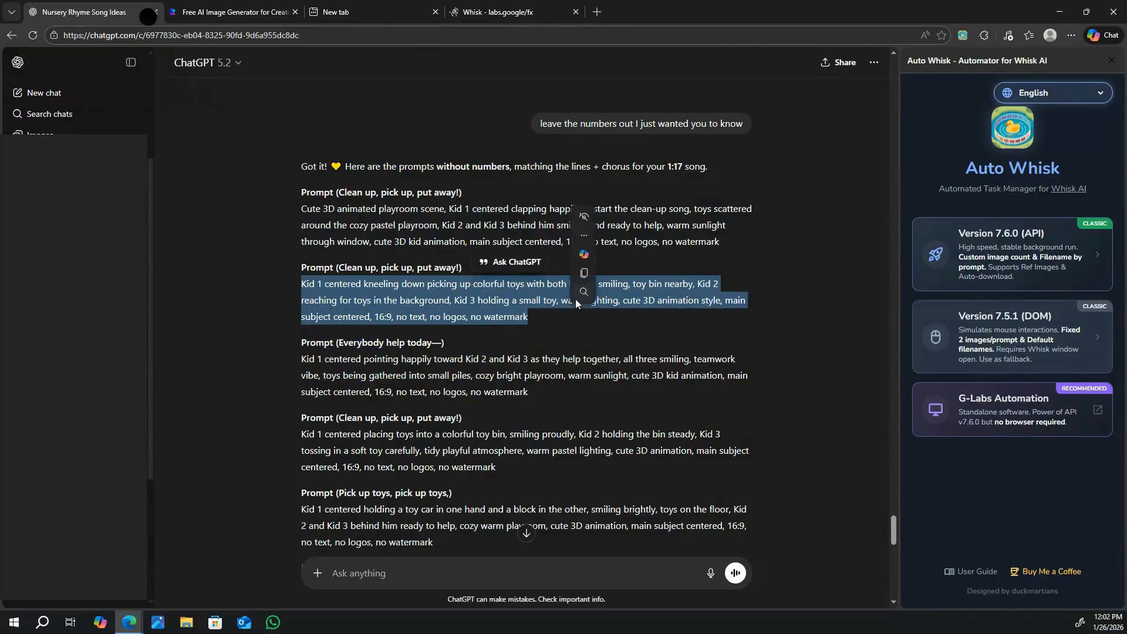
click(589, 272)
click(500, 11)
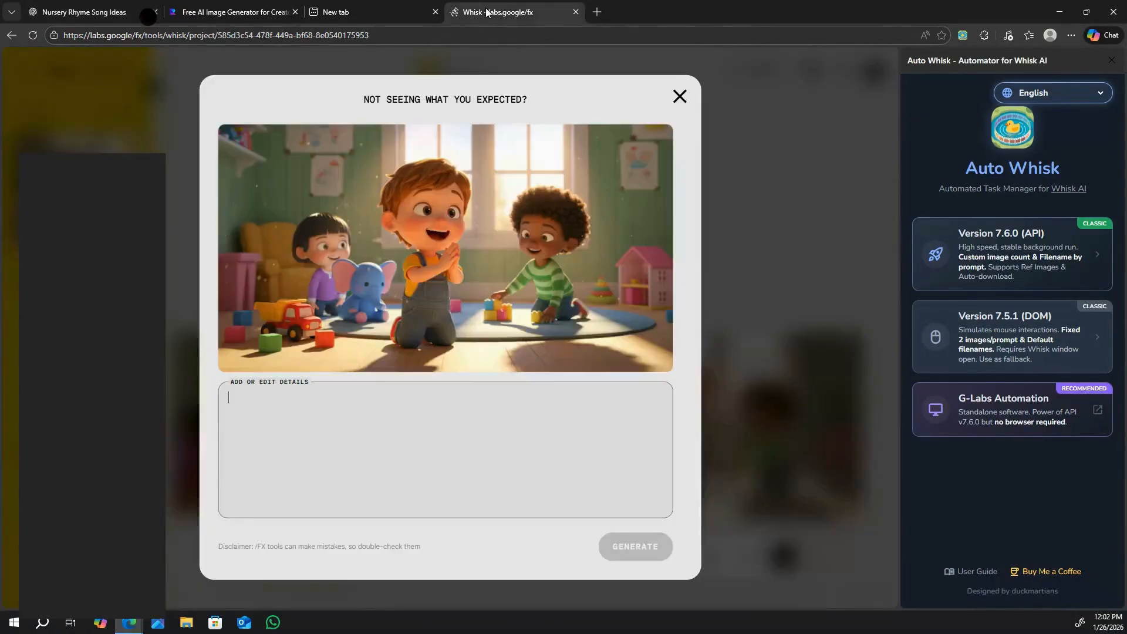
right_click(273, 436)
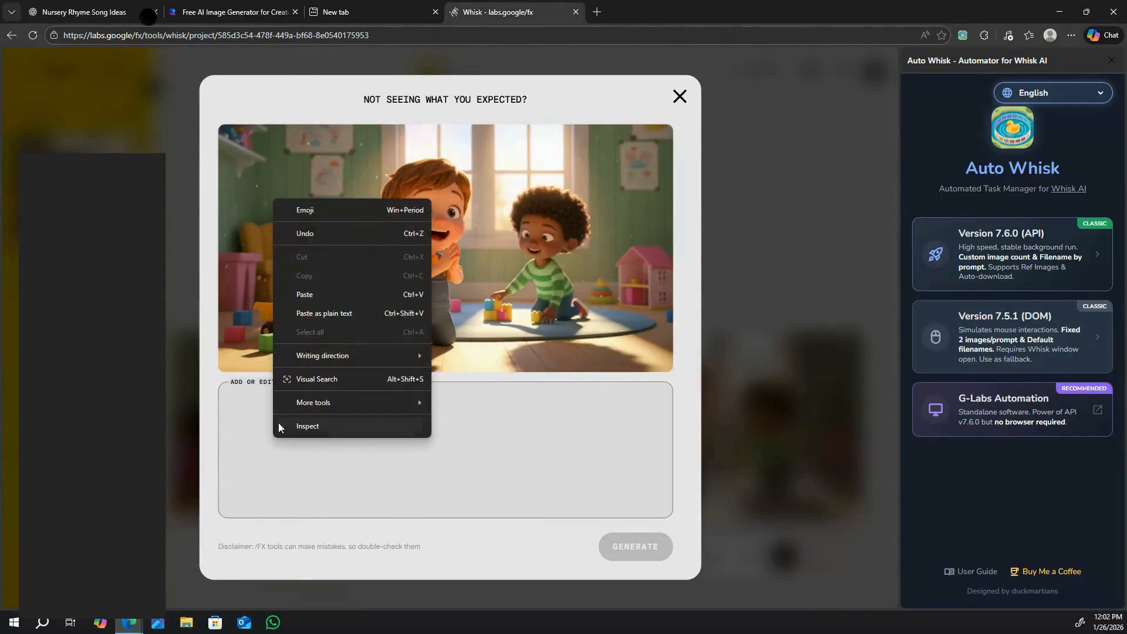
click(309, 296)
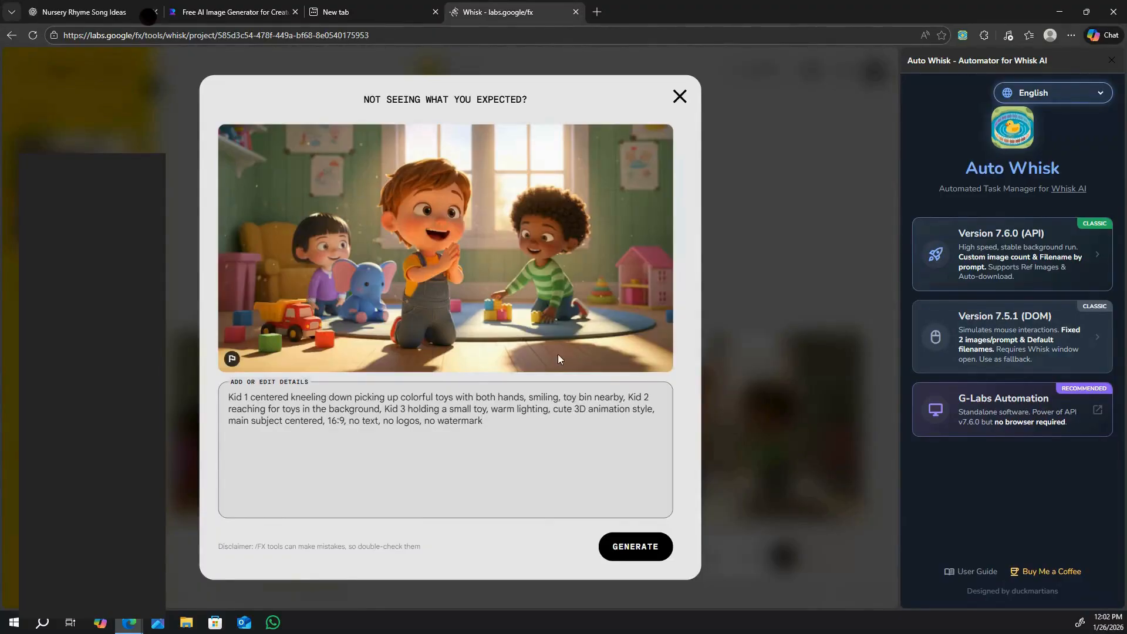
click(640, 547)
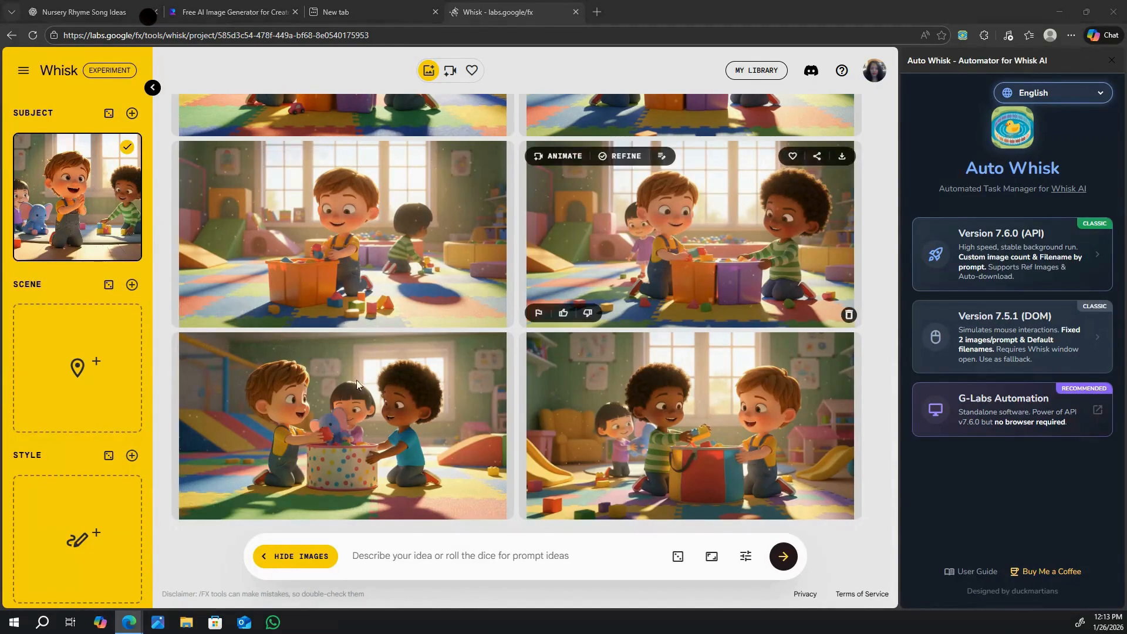
Refine the image with the orange and purple bins, replacing its prompt with the Background 4 soft-play gym prompt centered on the Black boy.
click(376, 418)
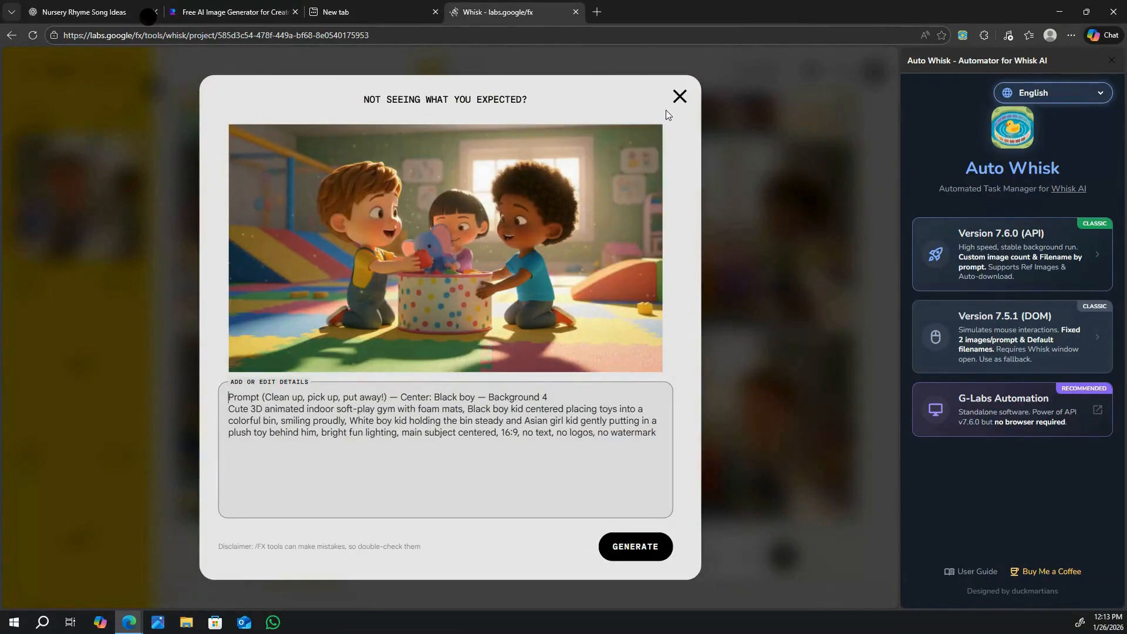
click(679, 97)
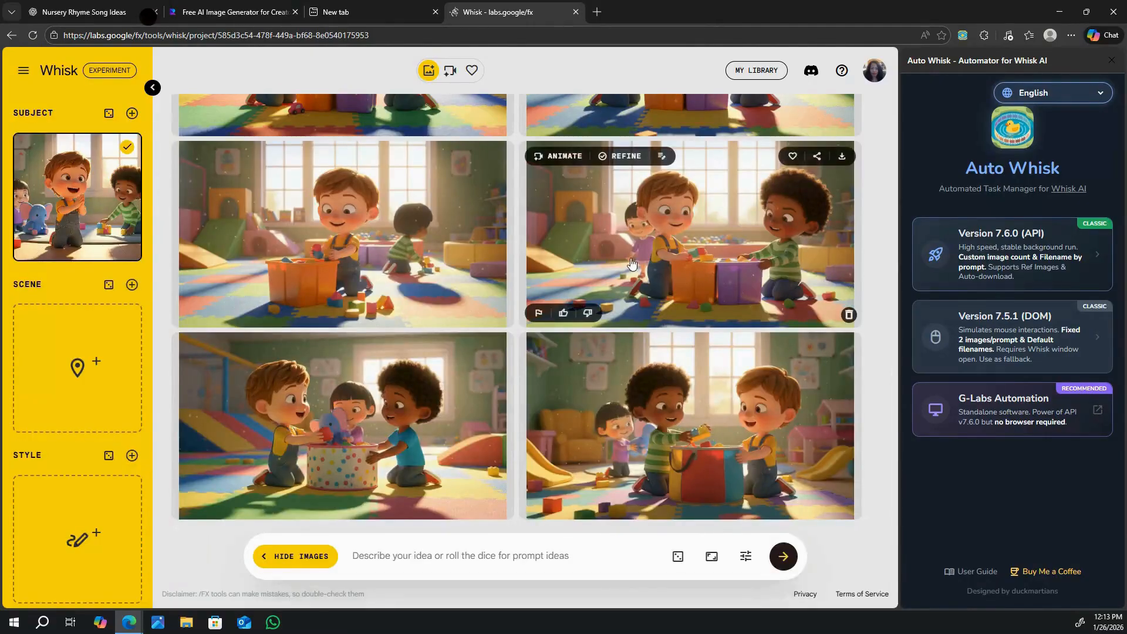
click(628, 235)
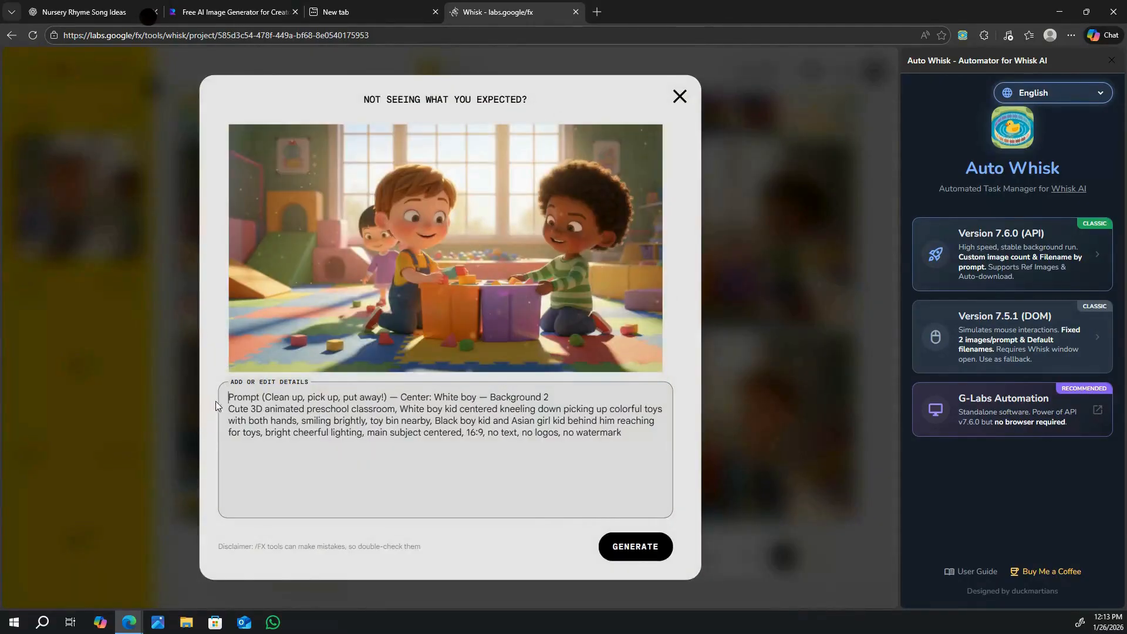
drag(239, 409, 653, 479)
key(BackSpace)
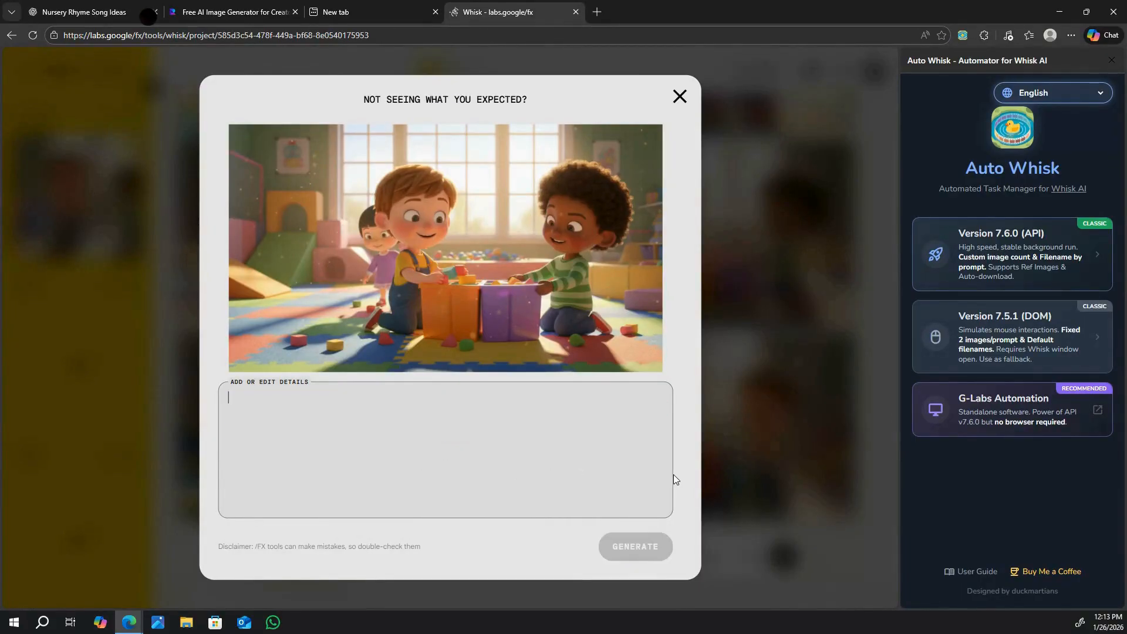
right_click(313, 416)
click(352, 269)
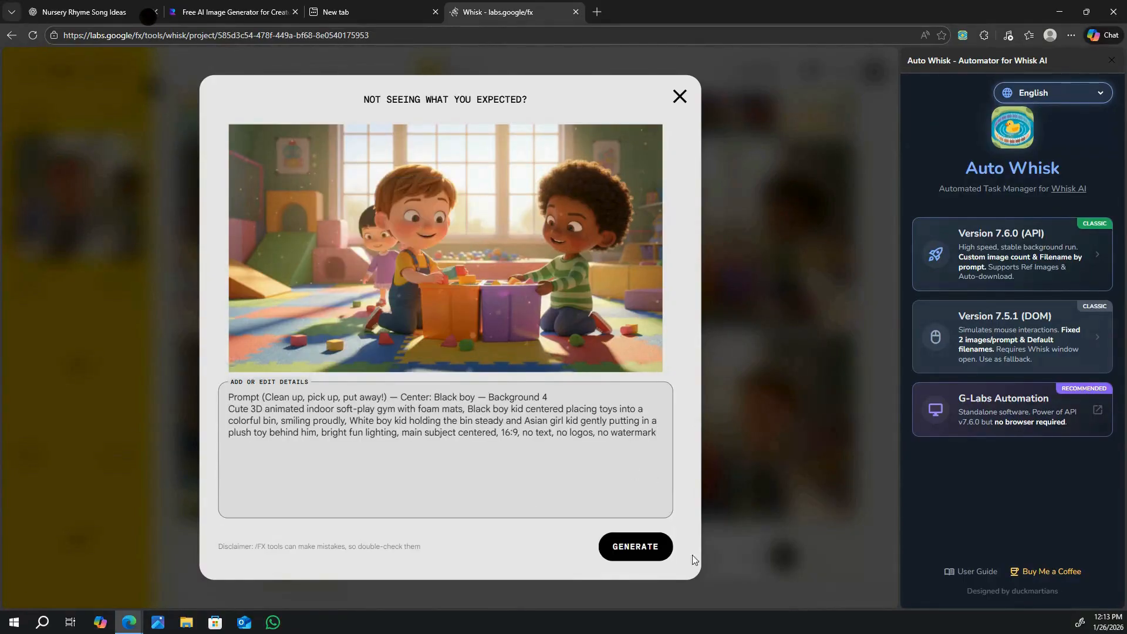
click(644, 554)
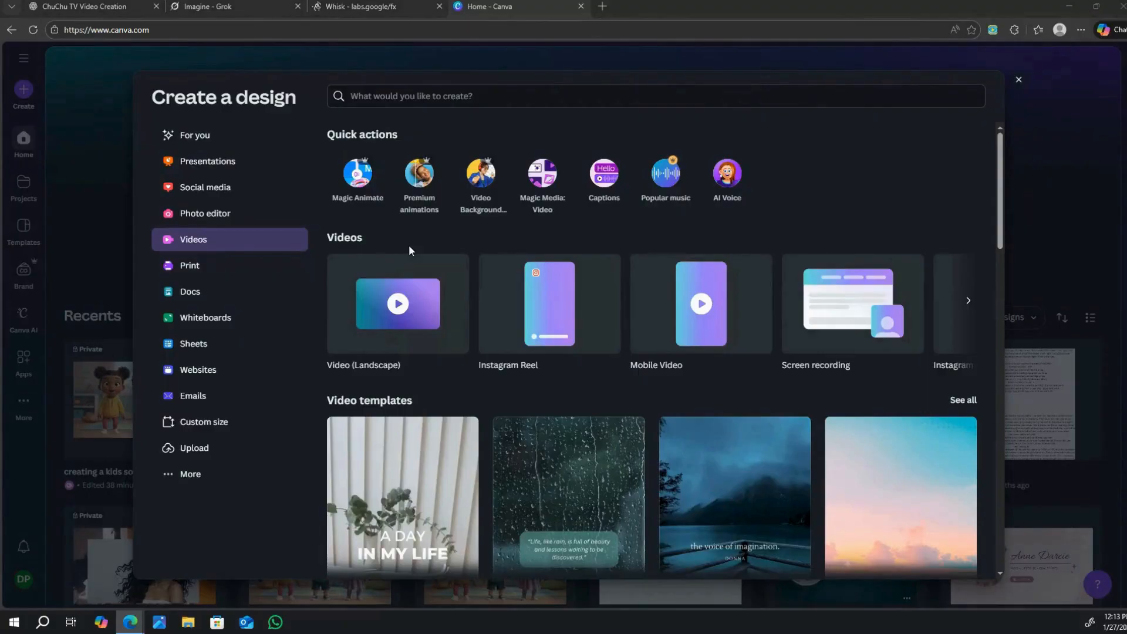
Create a landscape video design in Canva and upload the newest Grok clip, grok-video-40199f5d, from Downloads.
click(418, 312)
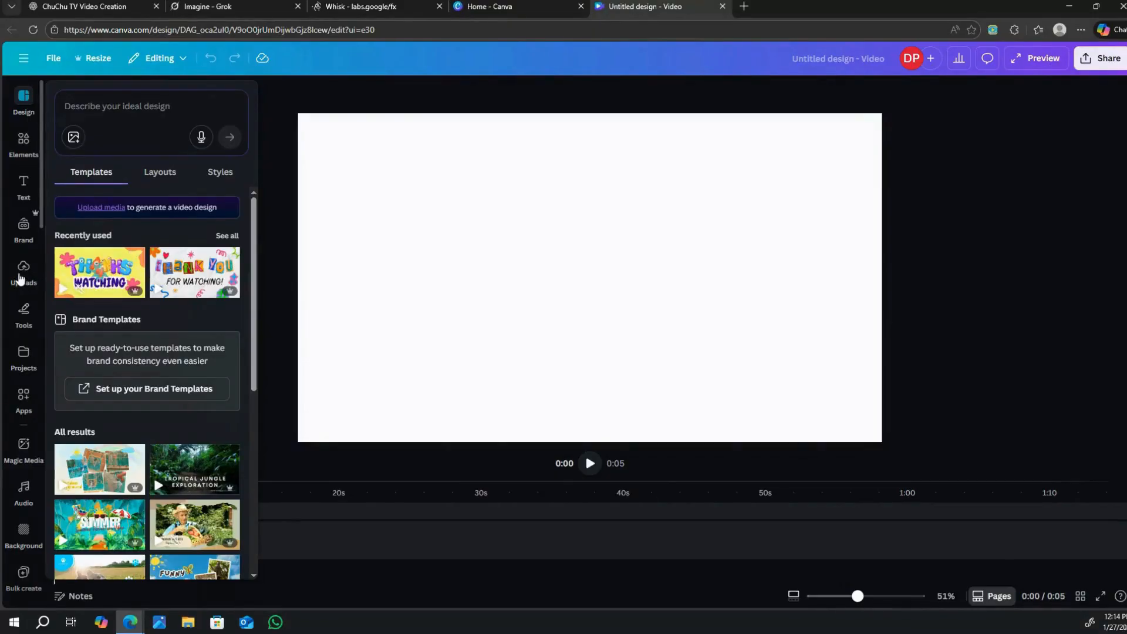
click(22, 271)
click(151, 138)
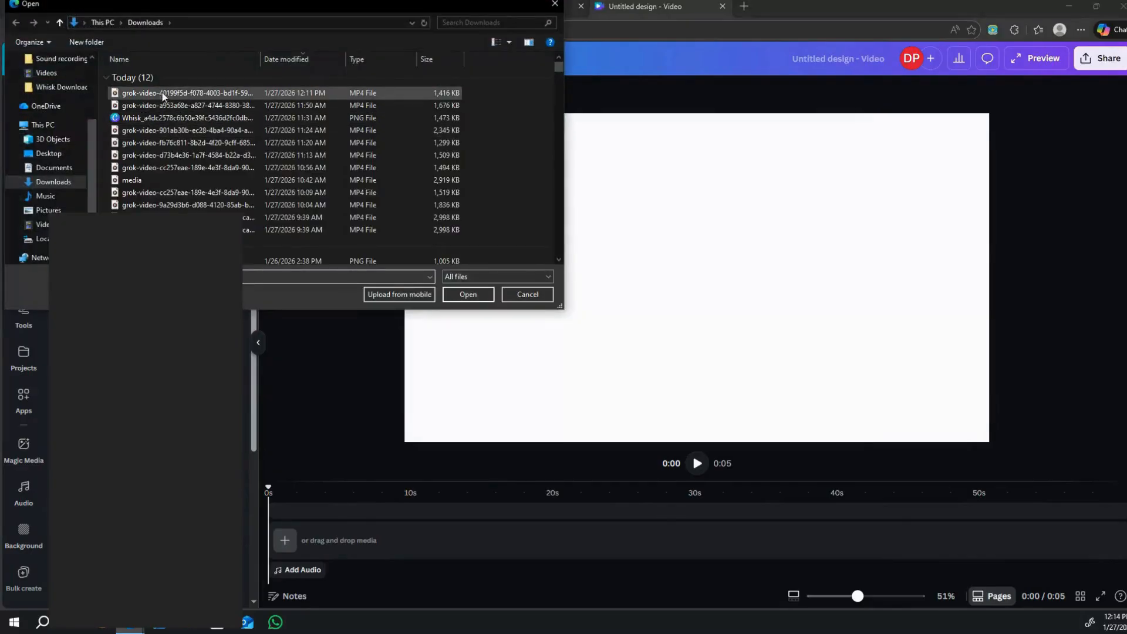
click(165, 94)
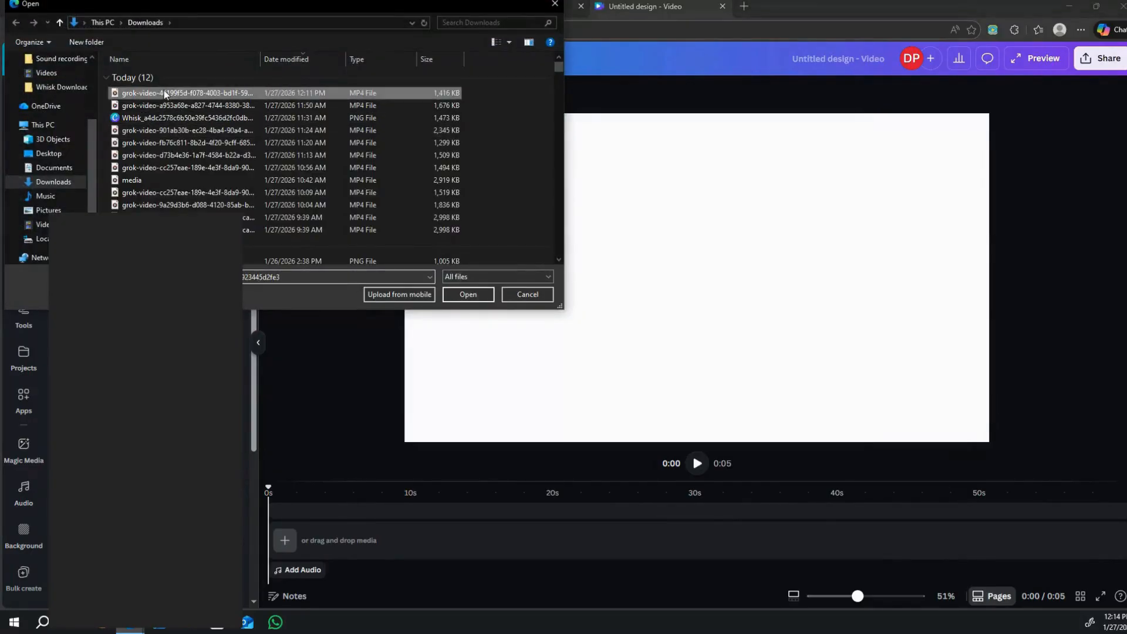
click(468, 295)
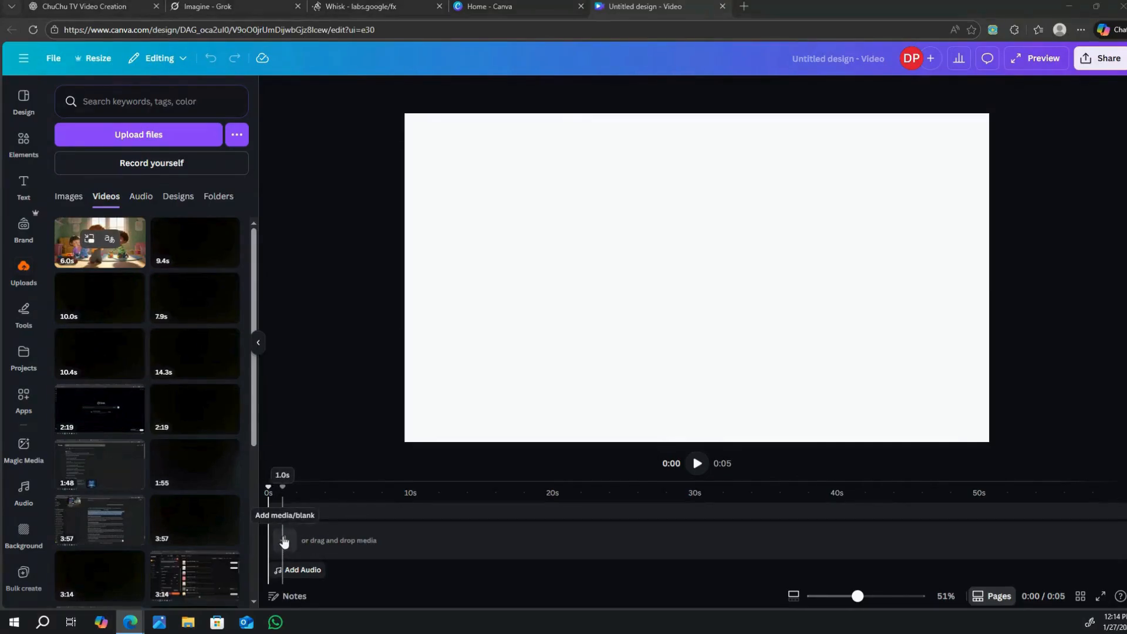
Add a blank page to the timeline and place the uploaded 6.0 s playroom clip at its start.
click(286, 542)
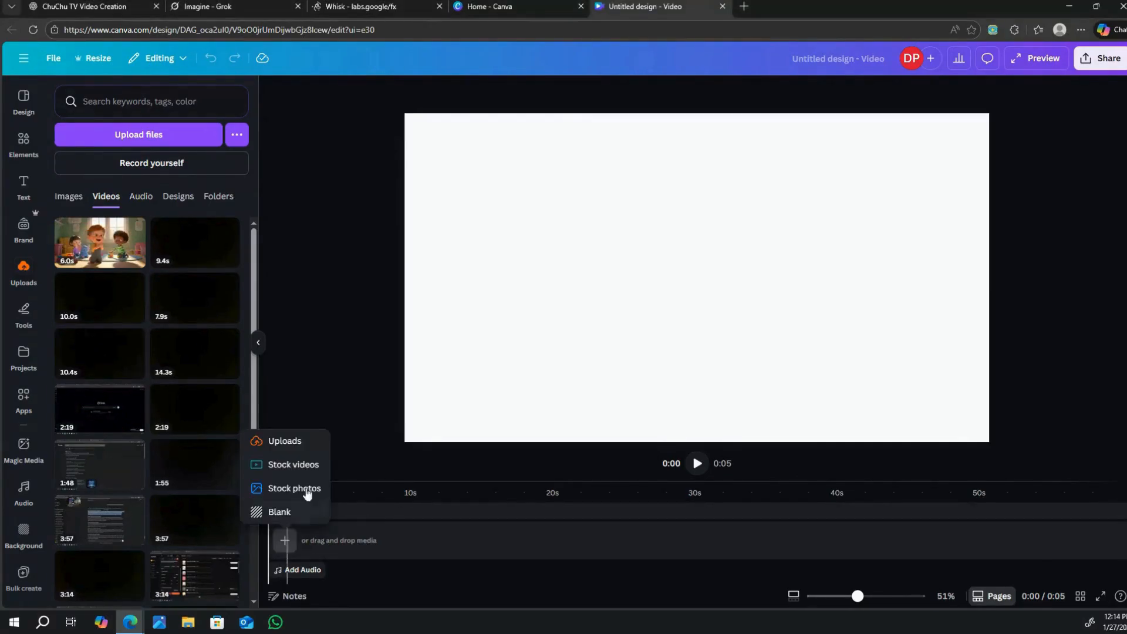
click(276, 513)
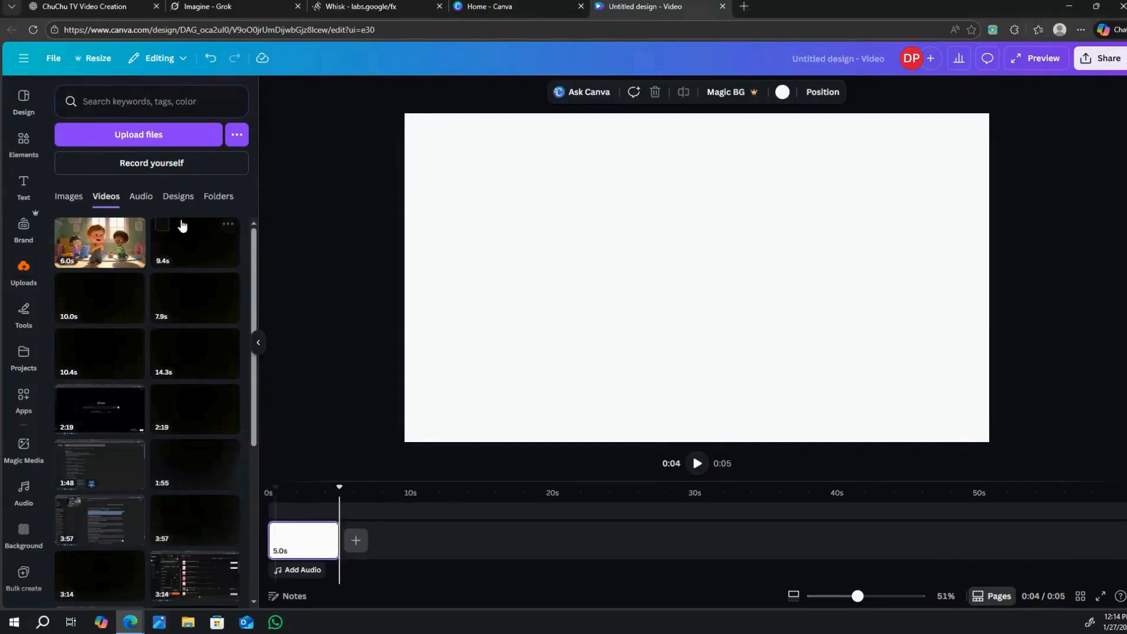
drag(94, 246, 262, 478)
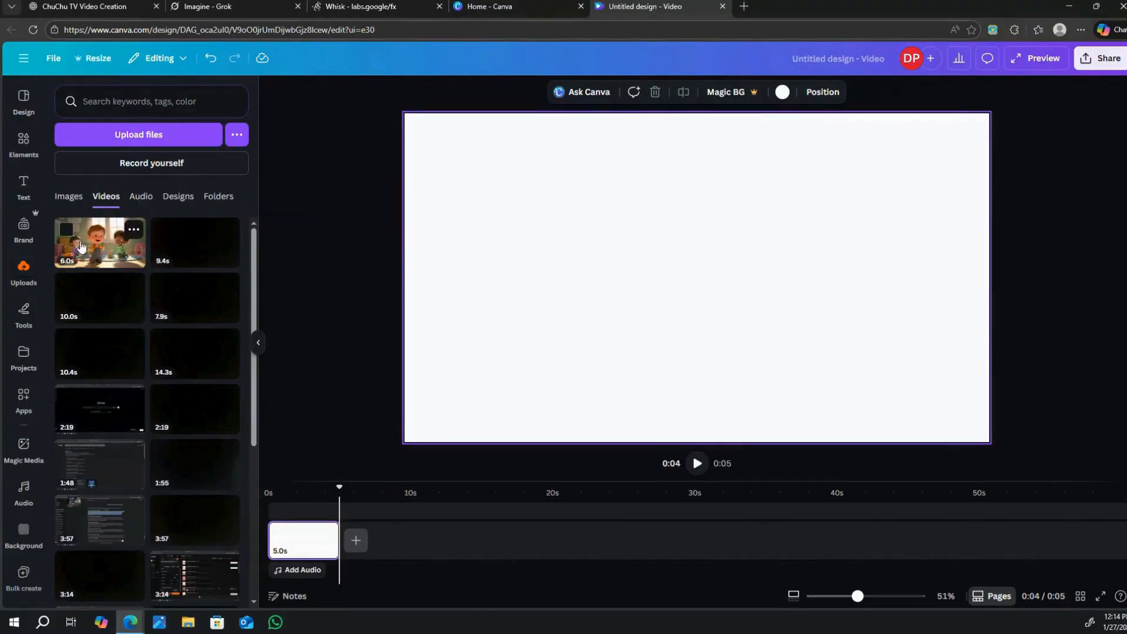
drag(84, 238, 274, 523)
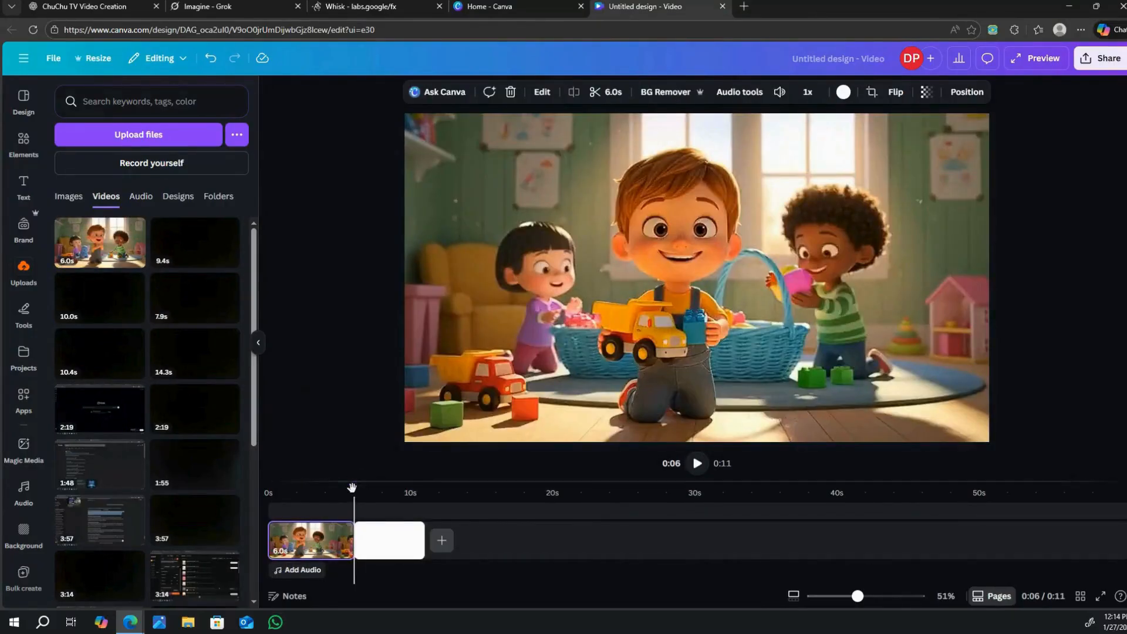
Move the playhead onto the blank page and upload the second Grok clip, grok-video-a953a68e, from Downloads.
click(398, 490)
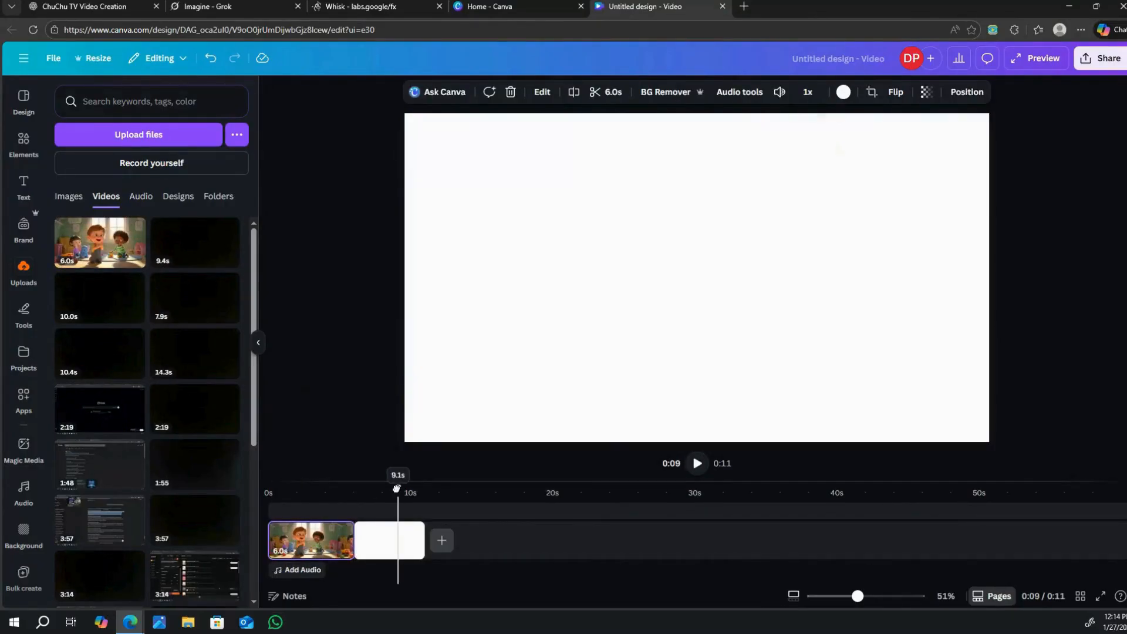
click(143, 137)
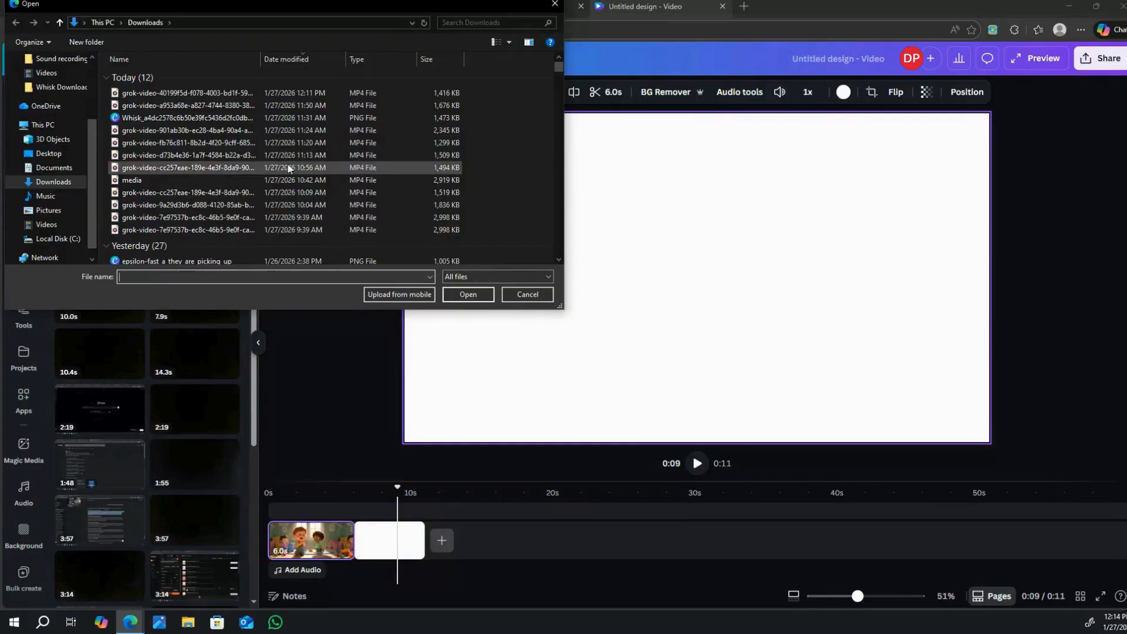
click(239, 110)
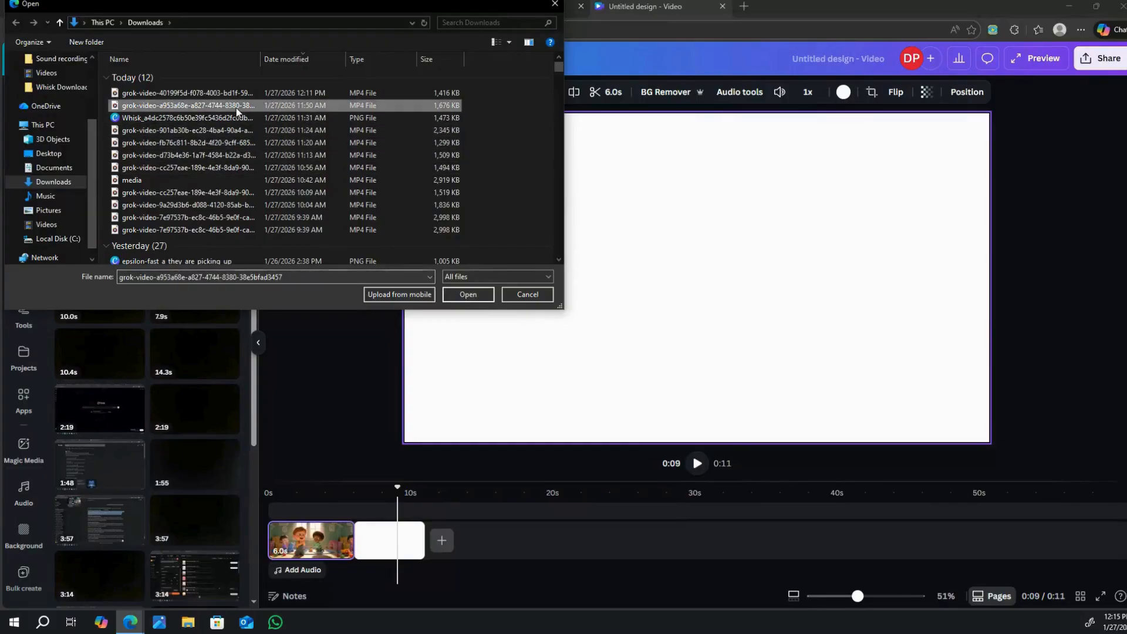
click(468, 294)
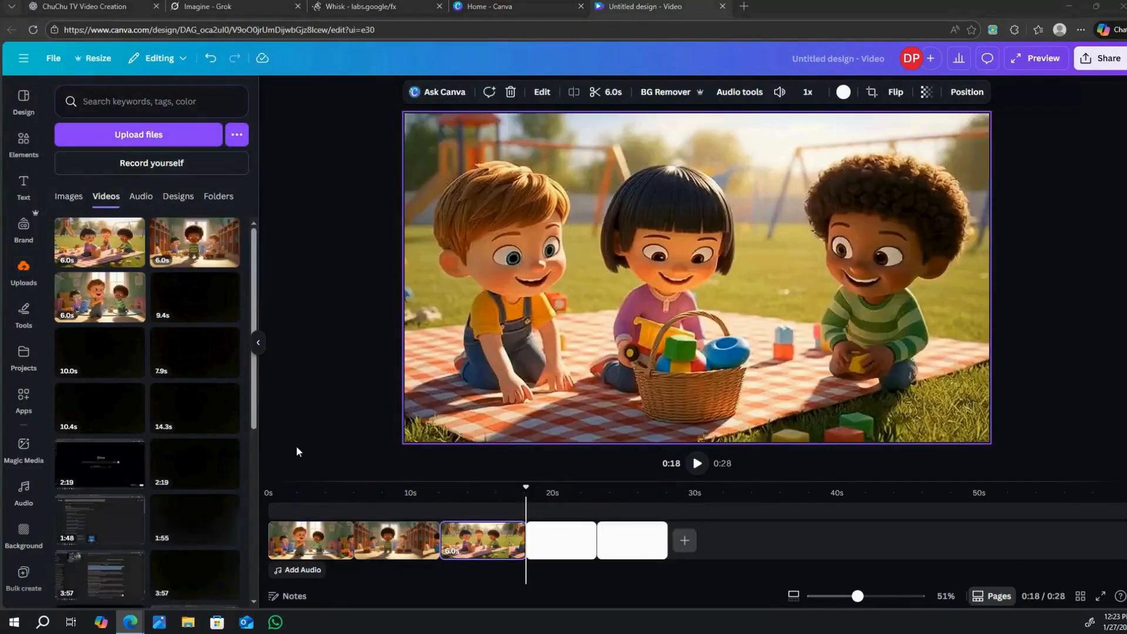
Upload all files in the Downloads folder's Today group to the Canva media library at once.
click(153, 134)
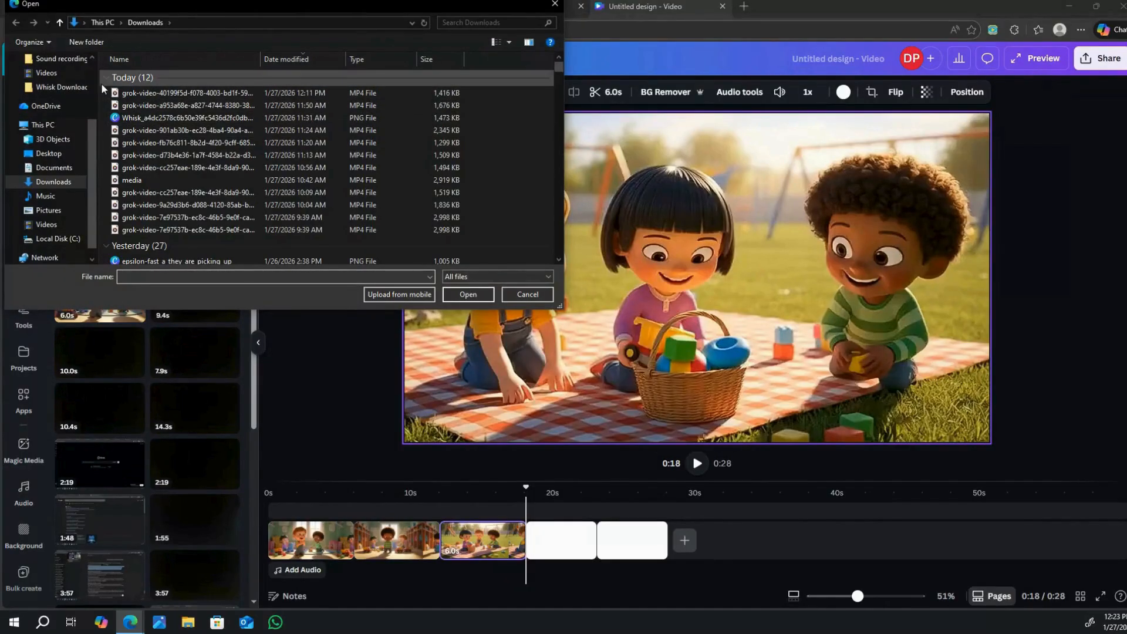
click(103, 84)
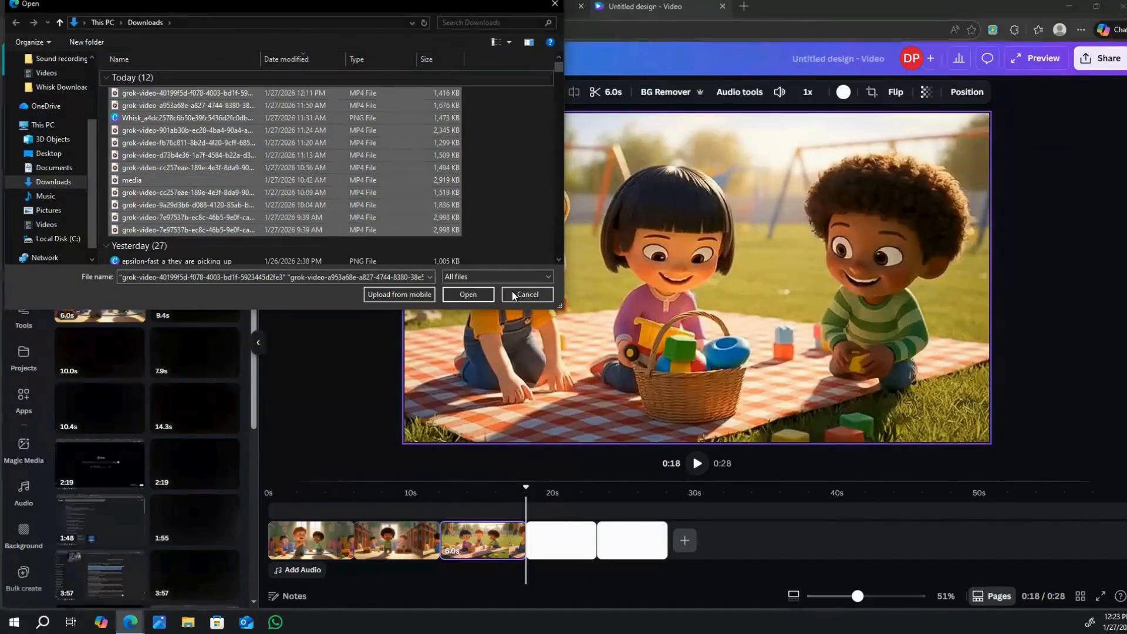
click(468, 296)
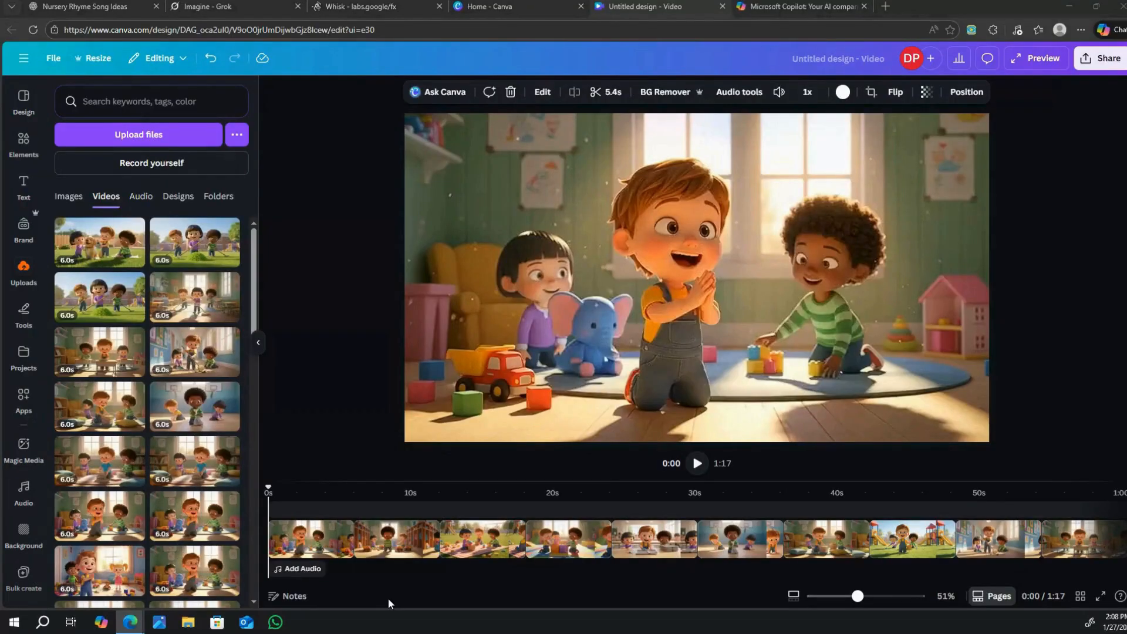
Extract the audio from the first playroom clip in the timeline and delete the resulting audio track.
right_click(300, 532)
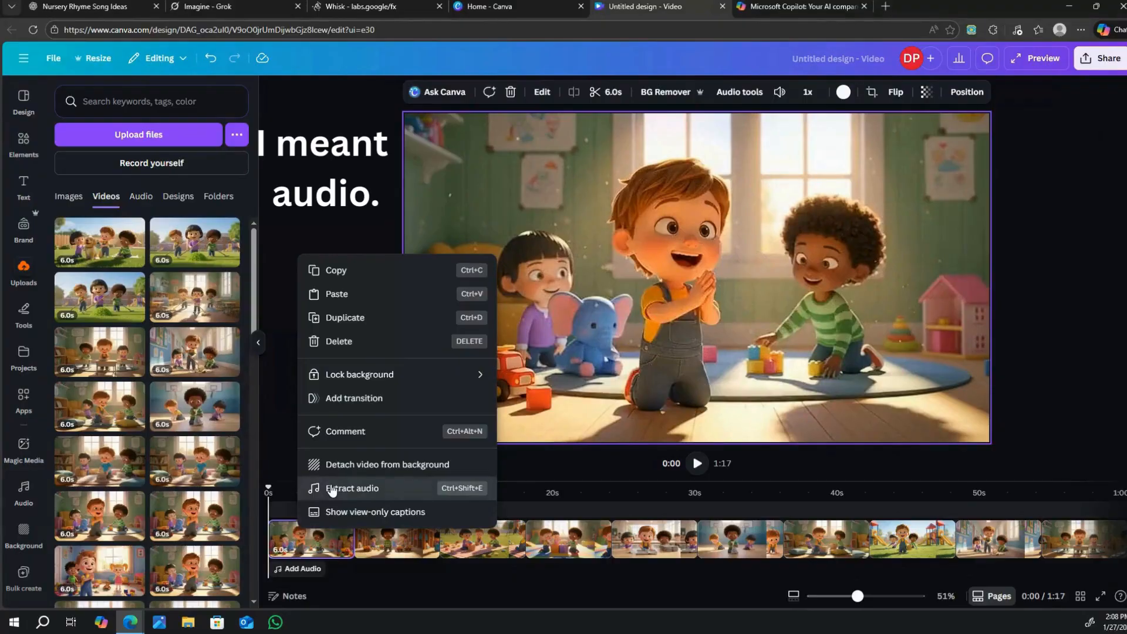
click(333, 491)
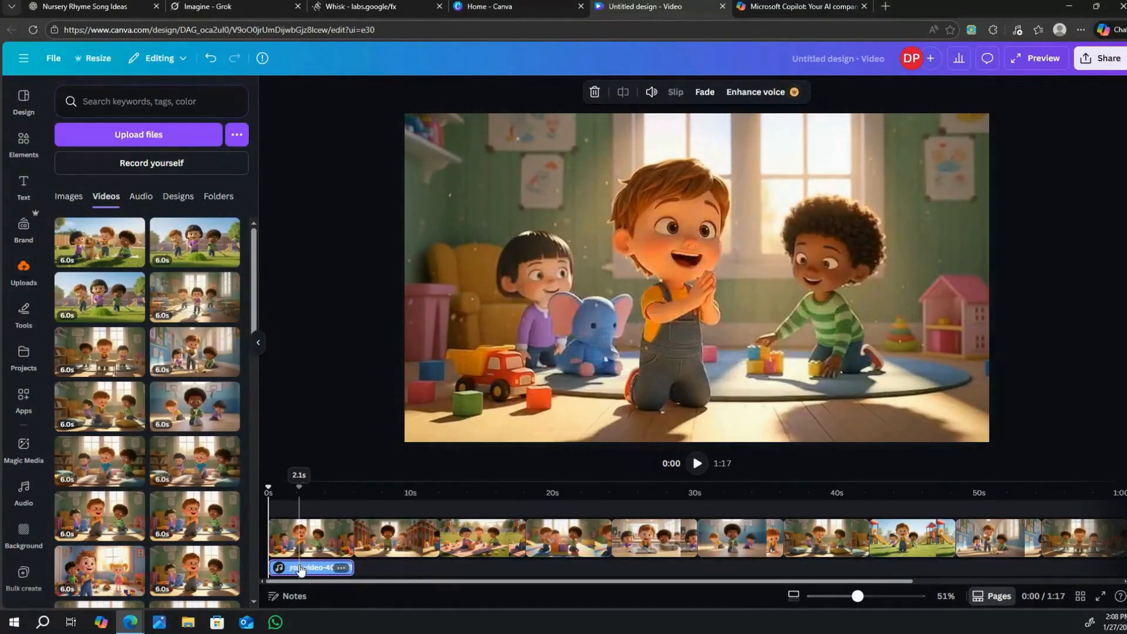
right_click(301, 566)
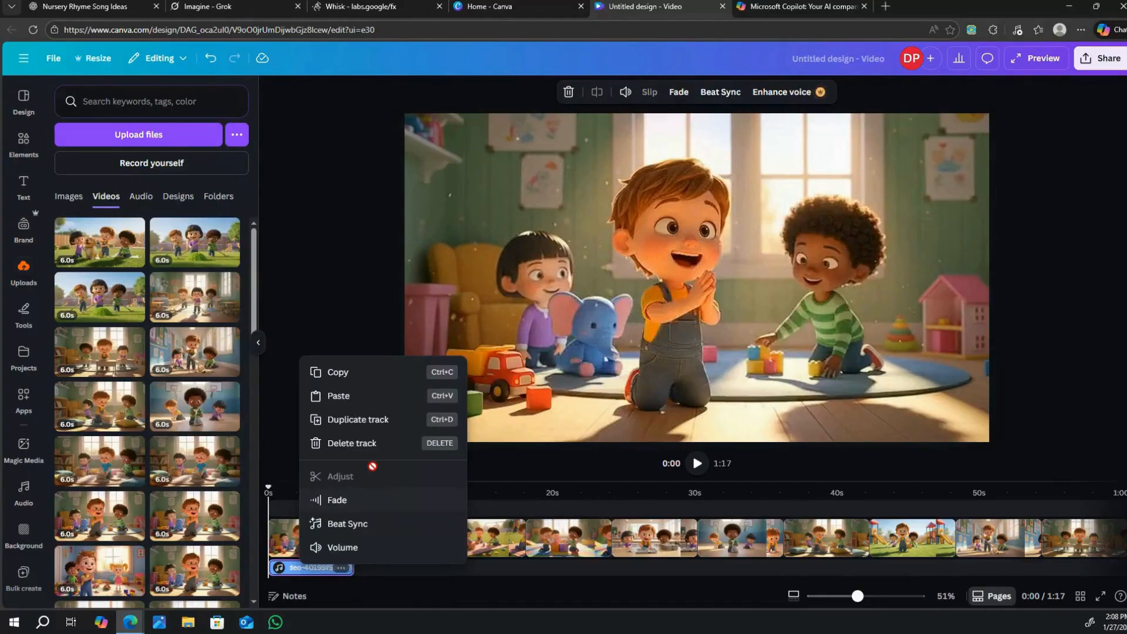
click(369, 445)
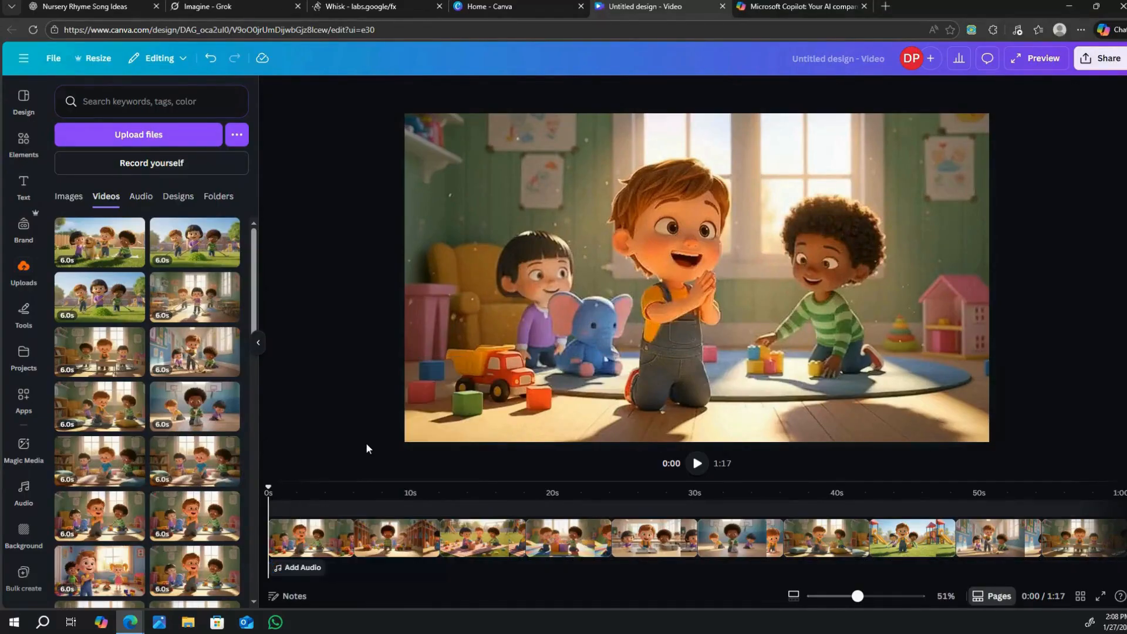
Extract the audio from the second clip in the timeline and delete the resulting audio track.
right_click(405, 539)
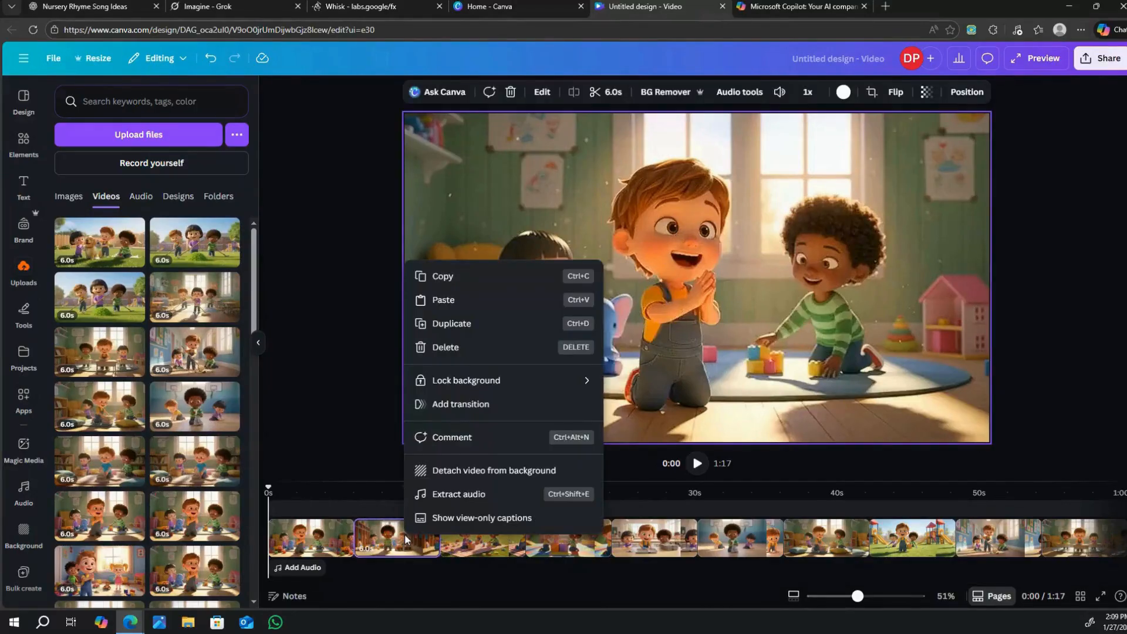
click(426, 495)
right_click(403, 570)
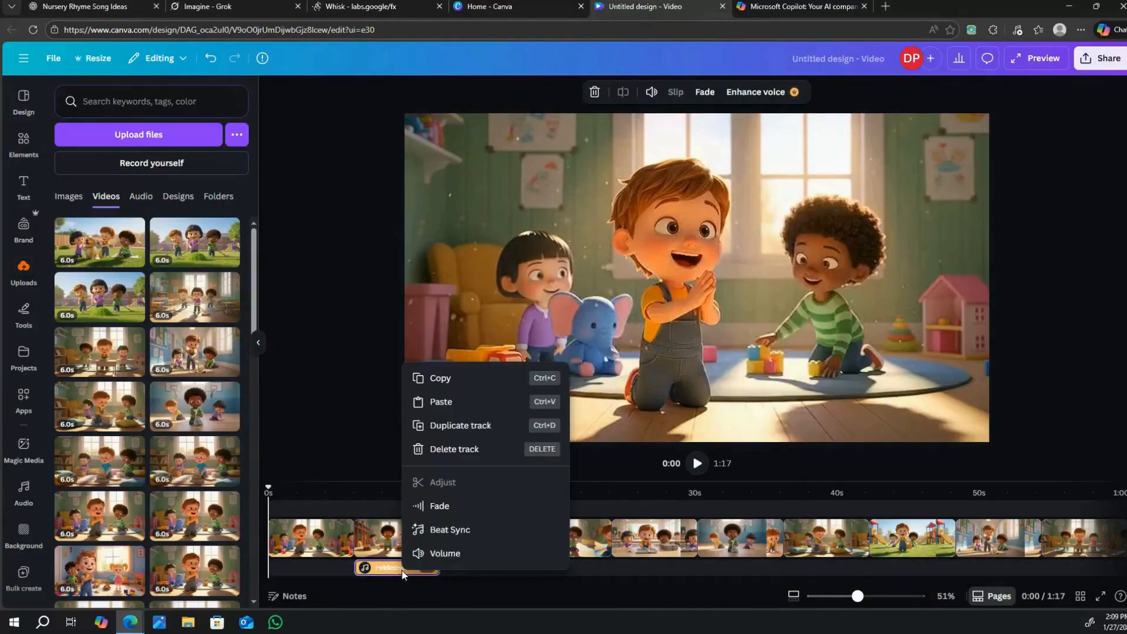
click(459, 449)
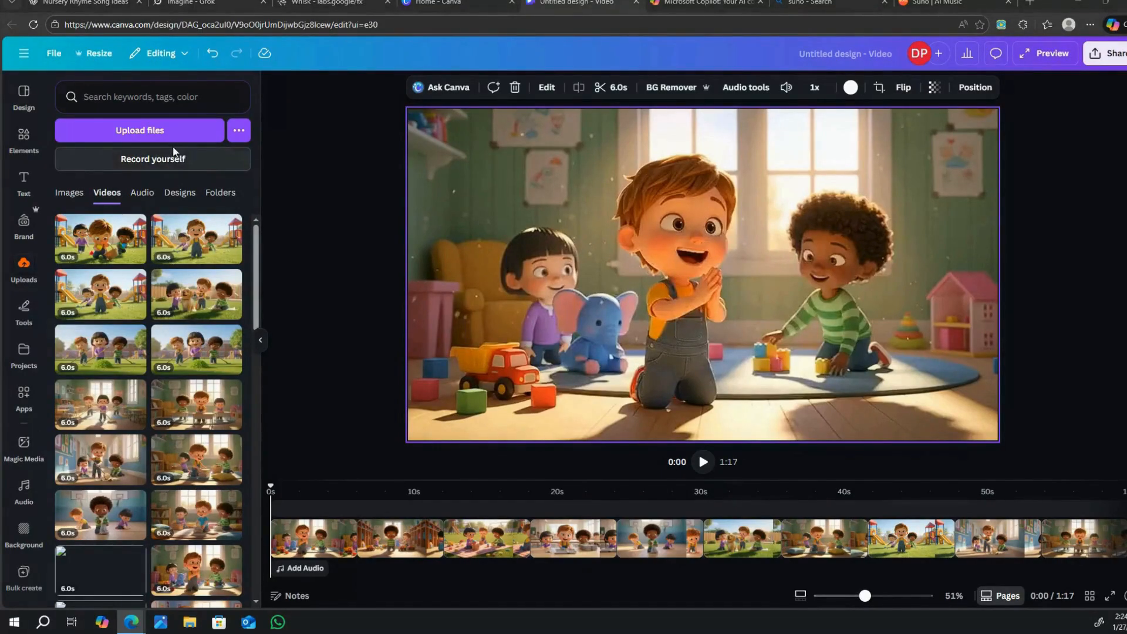
Upload the song file CLEAN UP, PICK UP, PUT AWAY (1) from Downloads to the media library.
click(157, 129)
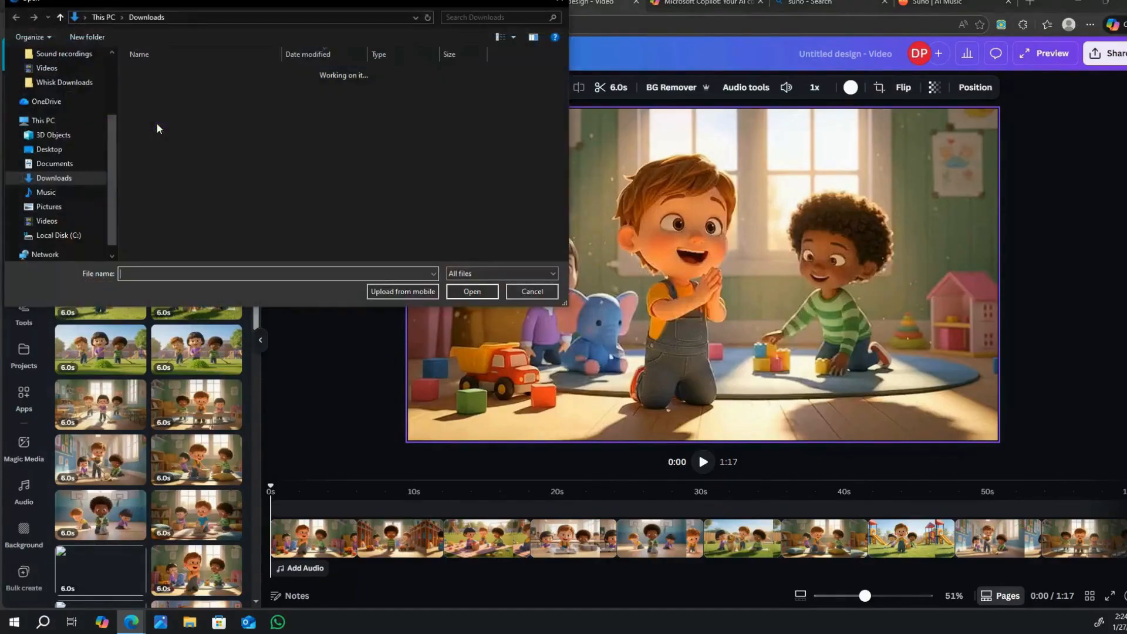
click(193, 89)
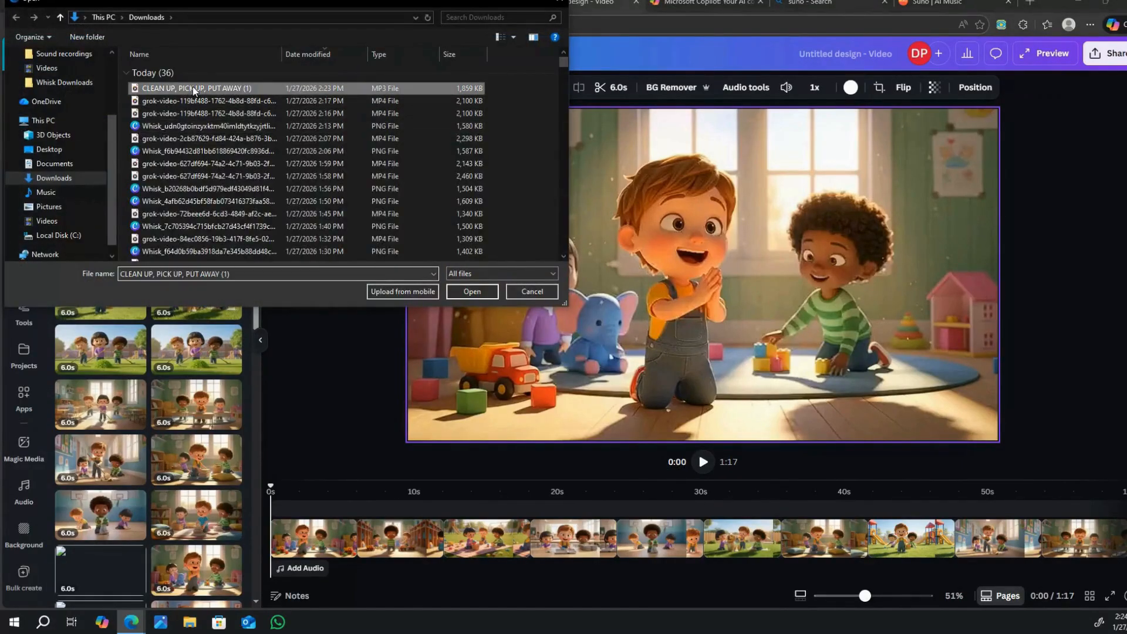
click(473, 291)
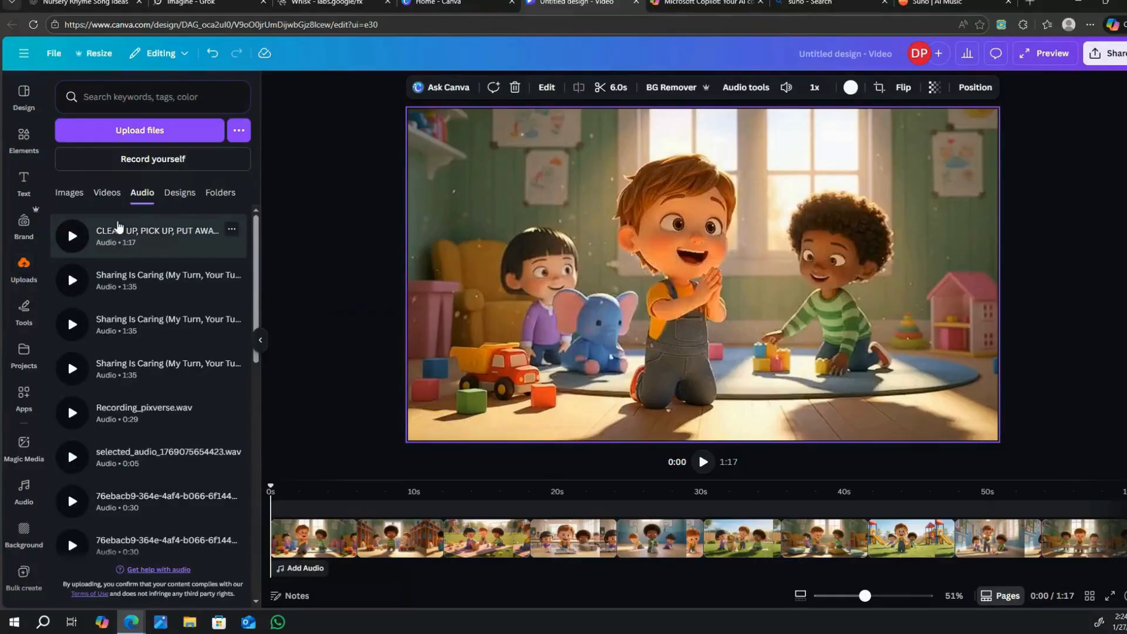
Add the uploaded CLEAN UP, PICK UP, PUT AWAY (1) song beneath the clips from 0:00 and play the video from its start.
drag(117, 229, 320, 572)
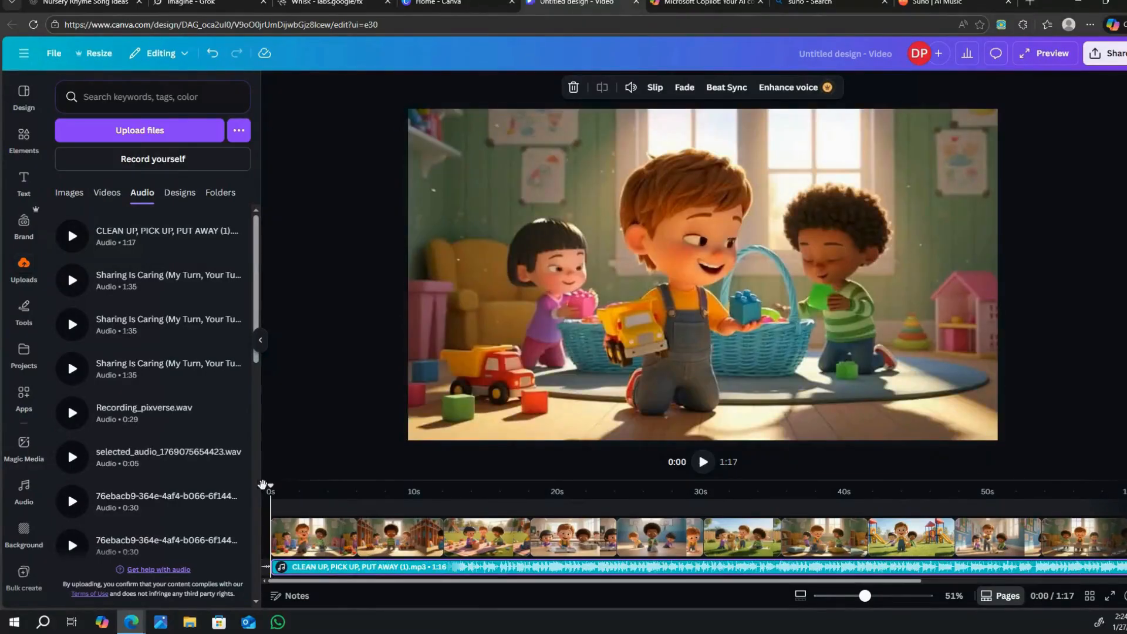
drag(270, 487, 261, 489)
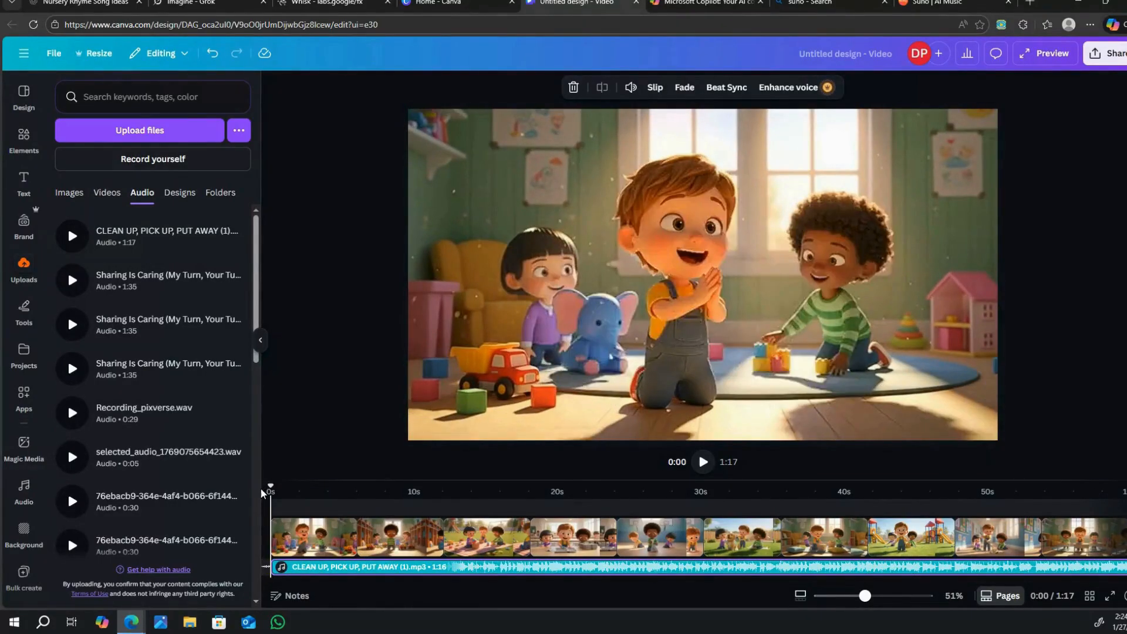
click(703, 462)
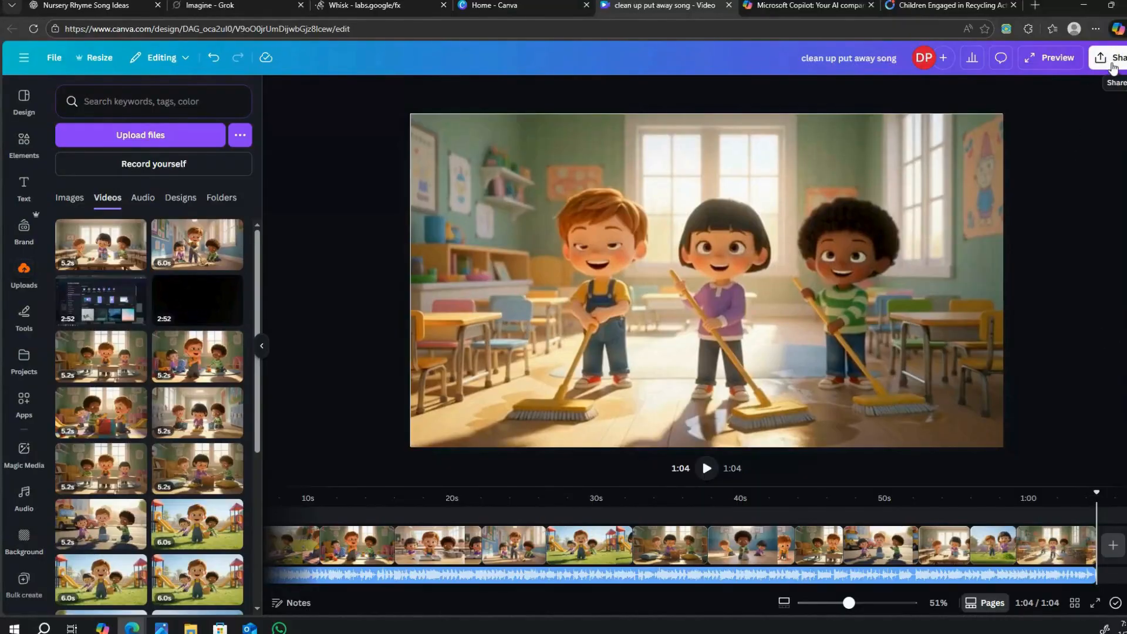
Download the finished clean up put away song design as an MP4 video at 1080p (HD) quality.
click(1107, 64)
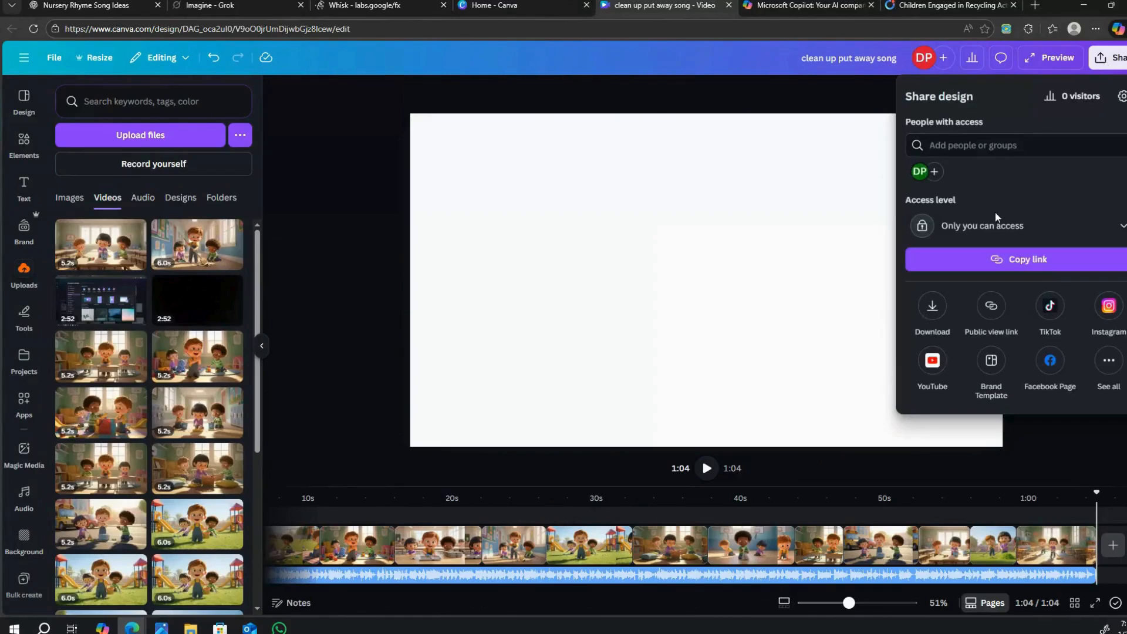
click(931, 308)
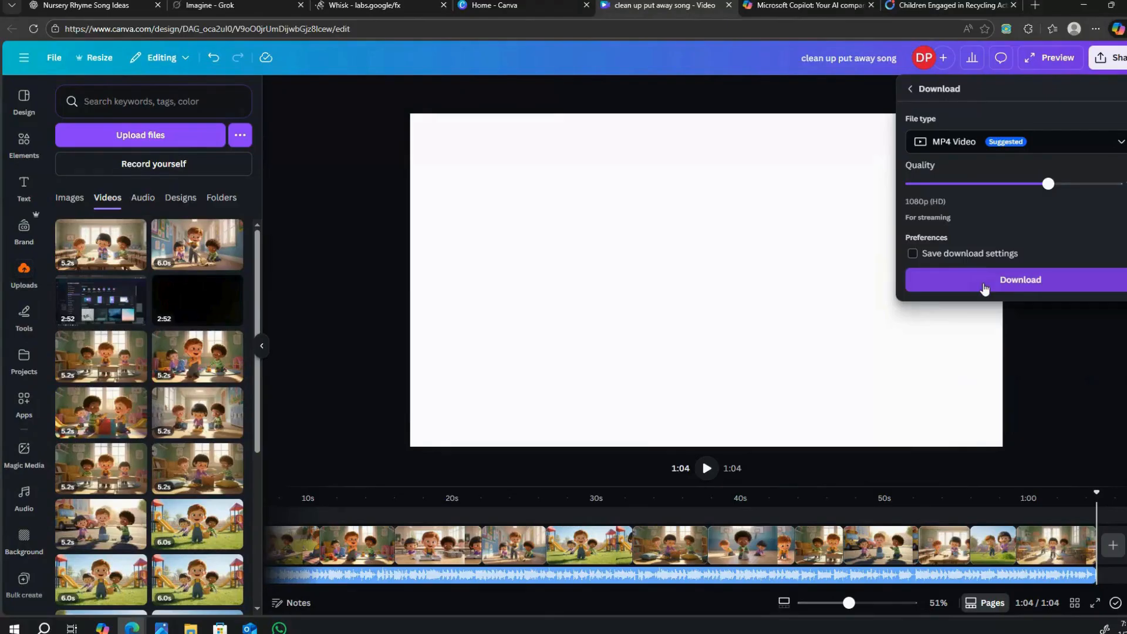
click(983, 286)
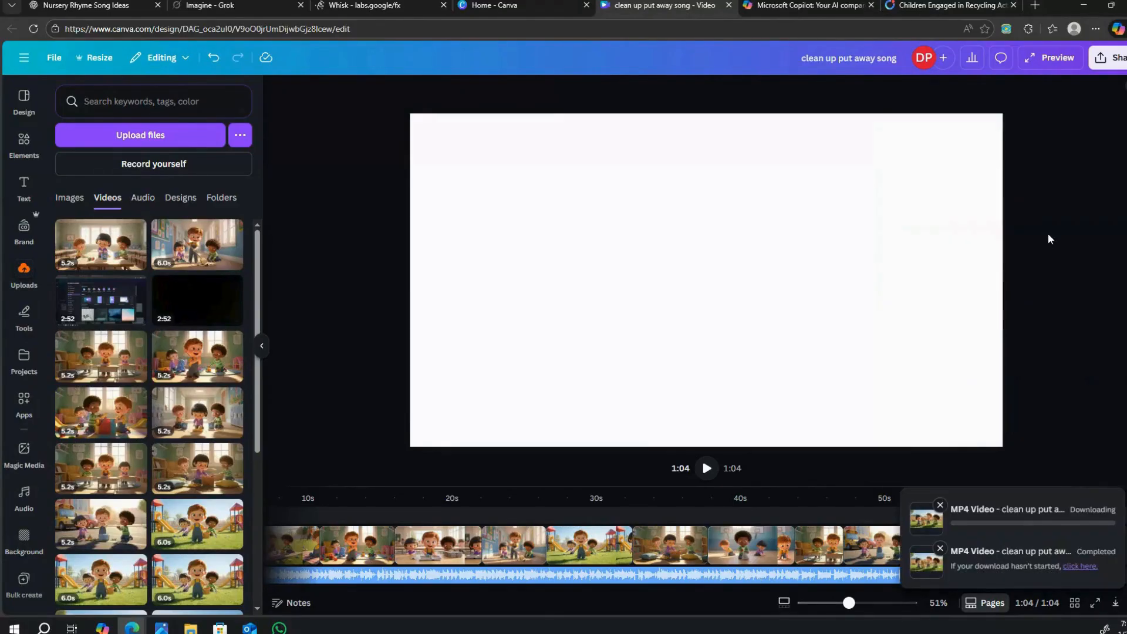